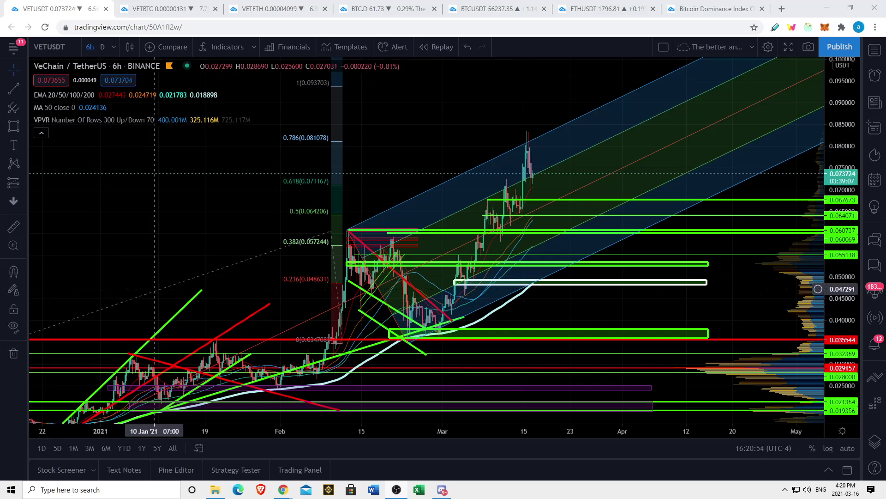
Step: Pan, stretch the price scale and zoom the VET/USDT chart to show December–January and the lower support levels
drag(463, 153, 403, 140)
drag(844, 314, 844, 279)
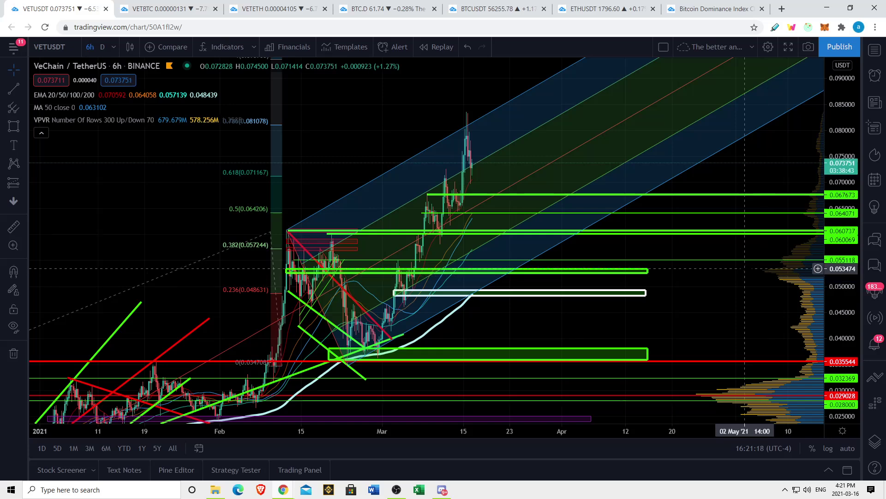
scroll(628, 324, up, 2)
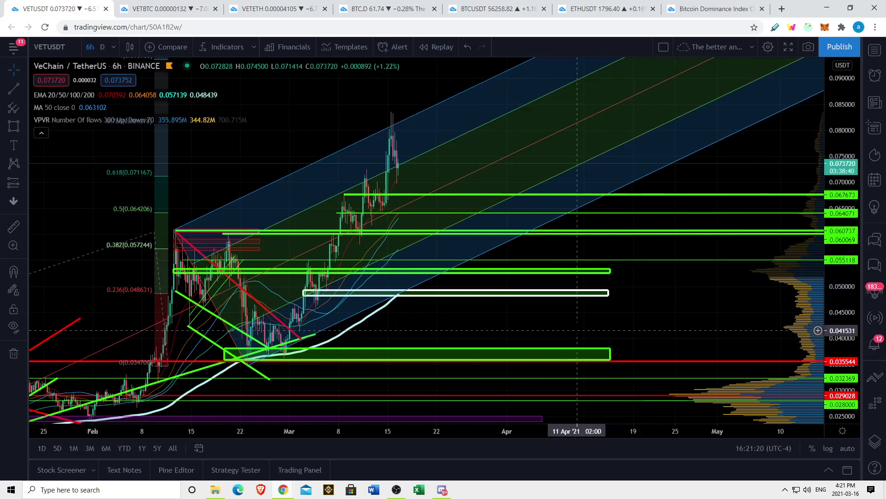
scroll(630, 322, down, 3)
drag(671, 323, 681, 252)
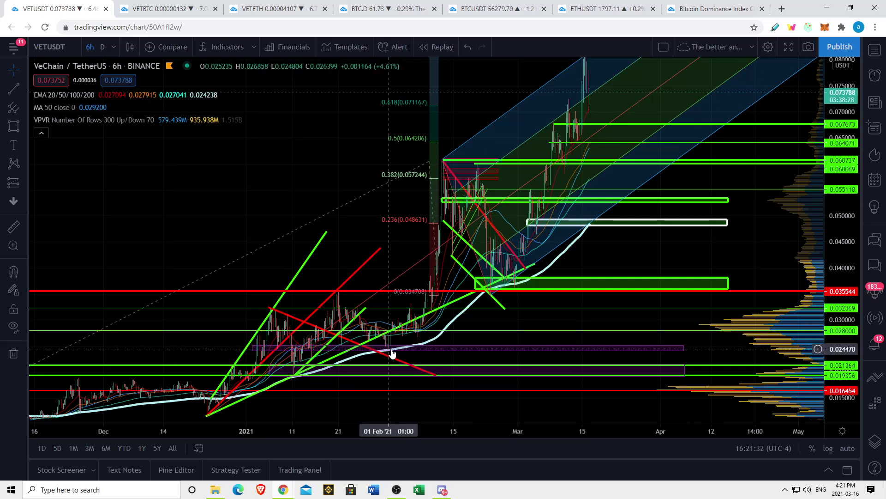
Step: Measure the roughly 193% rise from the early-February low to the recent high
click(14, 226)
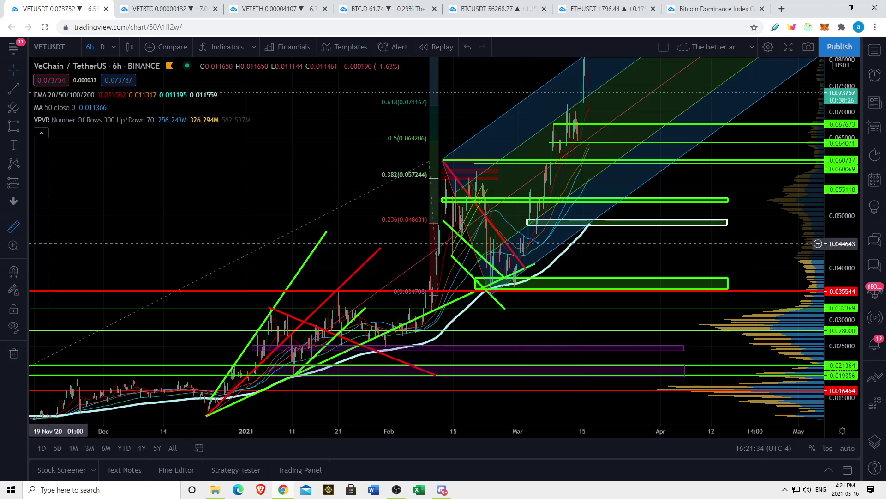
click(408, 346)
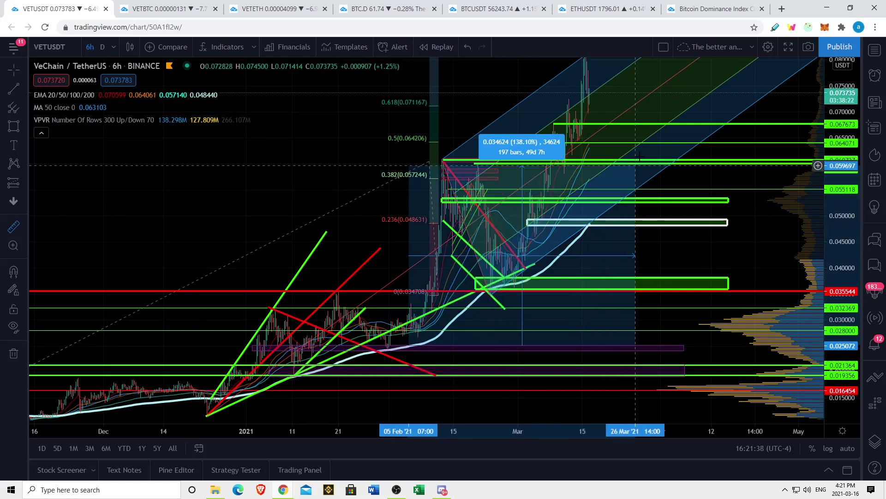
click(638, 93)
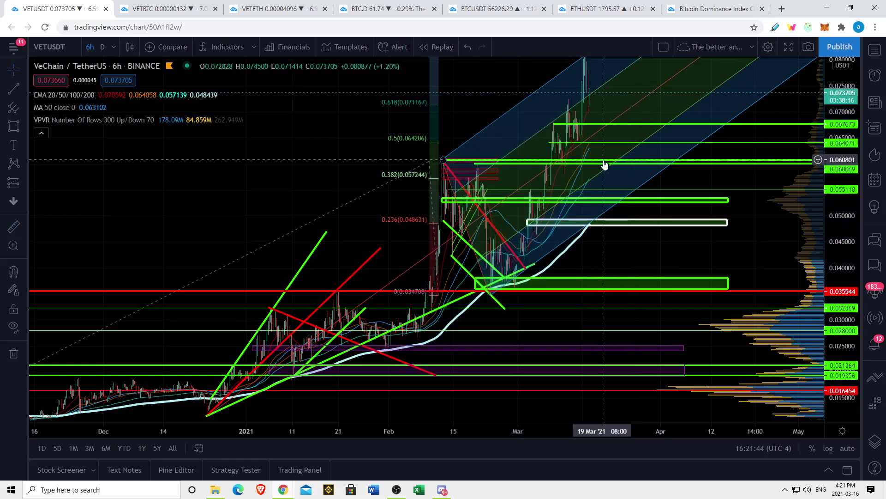
Step: Pan and zoom back onto the February–March rally candles
drag(750, 233, 771, 311)
scroll(681, 285, up, 4)
scroll(640, 286, up, 1)
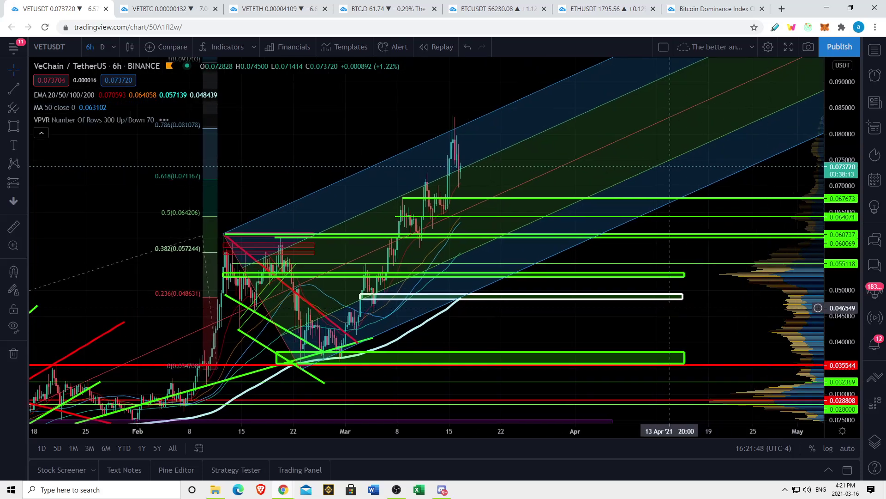
scroll(667, 314, down, 2)
scroll(641, 319, up, 2)
drag(389, 133, 425, 115)
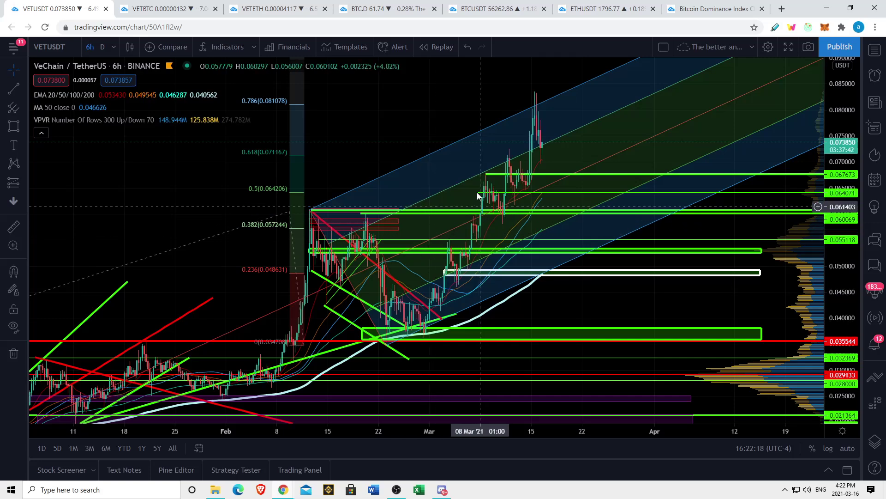
drag(363, 157, 524, 43)
scroll(277, 317, down, 3)
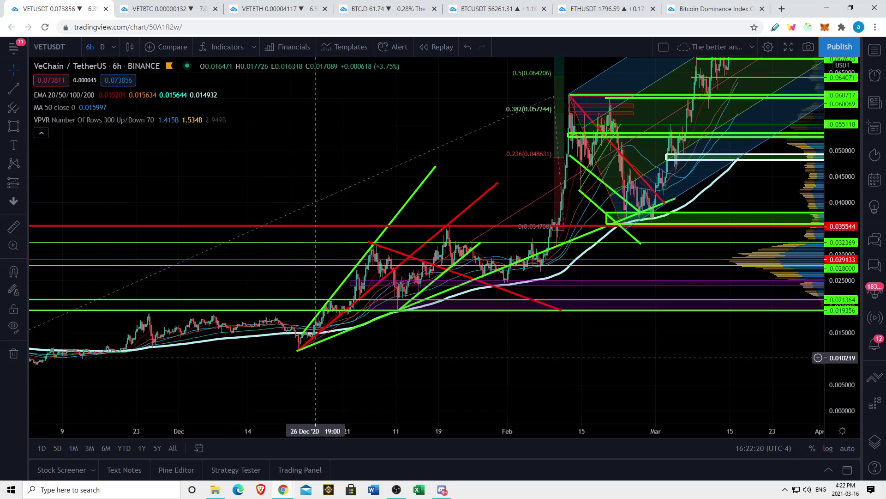
drag(391, 373, 313, 414)
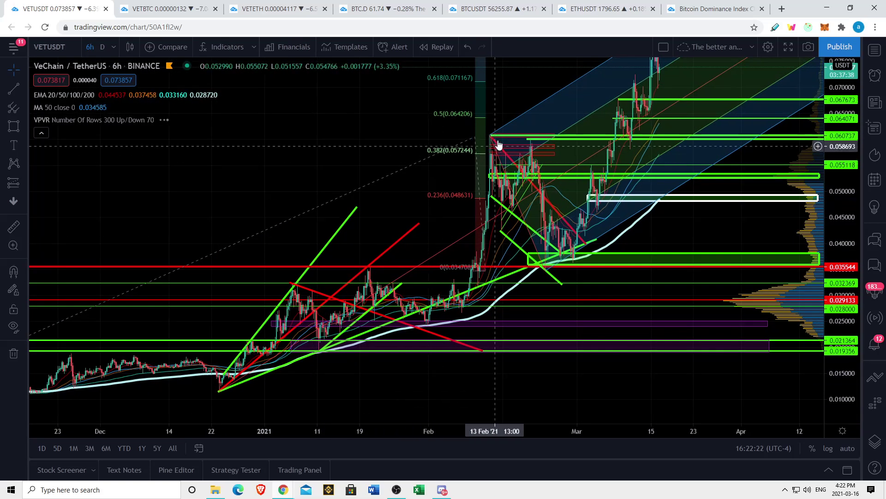
drag(687, 223, 686, 235)
scroll(686, 235, up, 2)
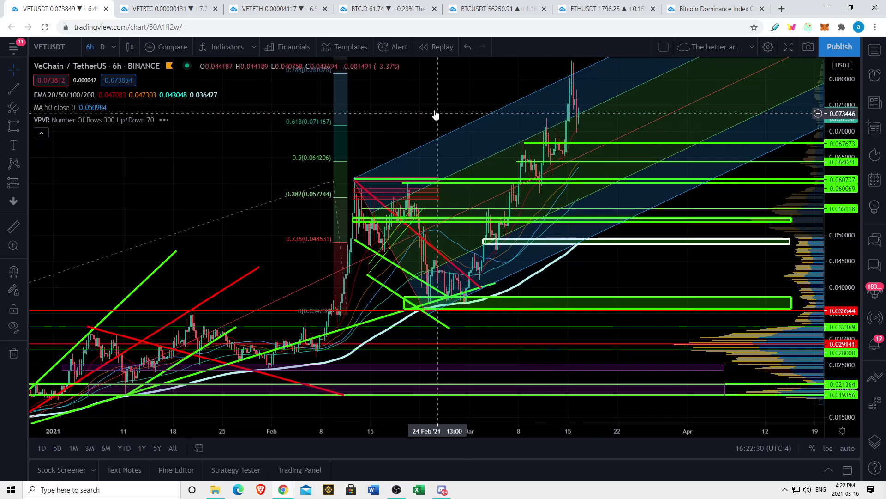
drag(434, 113, 381, 202)
drag(397, 167, 490, 85)
scroll(512, 239, down, 5)
drag(512, 239, 634, 239)
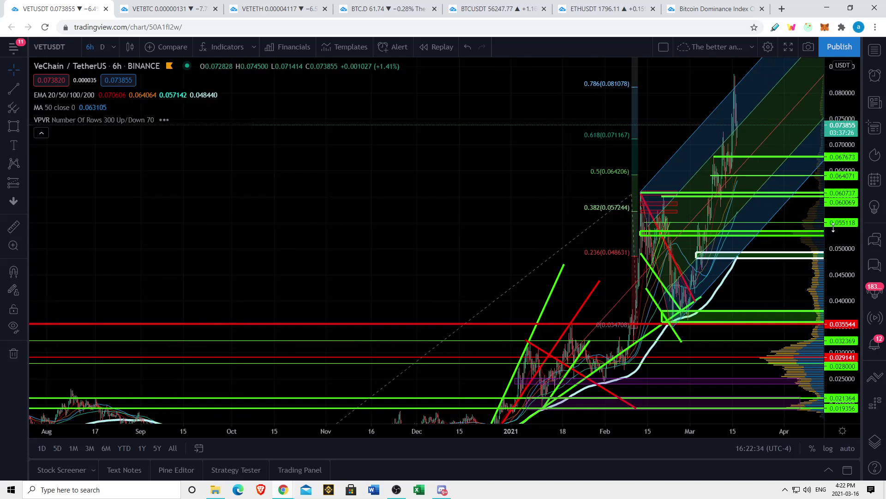
drag(833, 226, 833, 334)
scroll(595, 282, down, 3)
drag(481, 208, 442, 226)
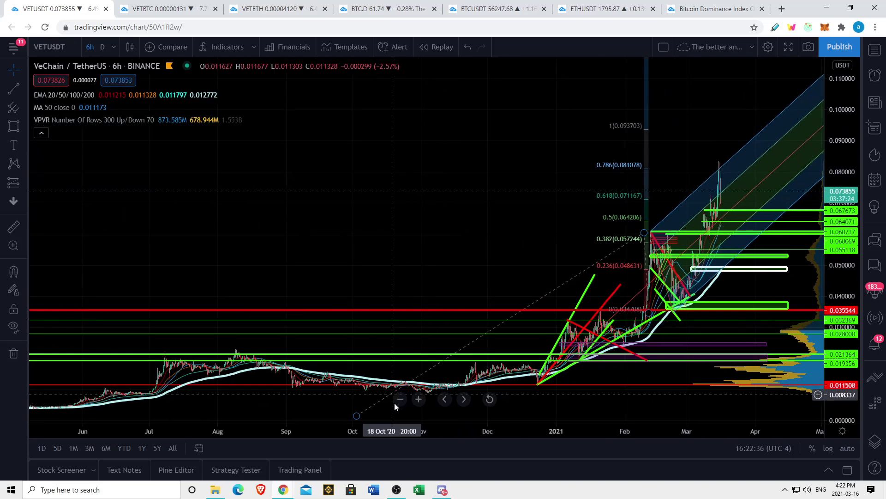
drag(389, 245, 370, 177)
scroll(378, 352, down, 4)
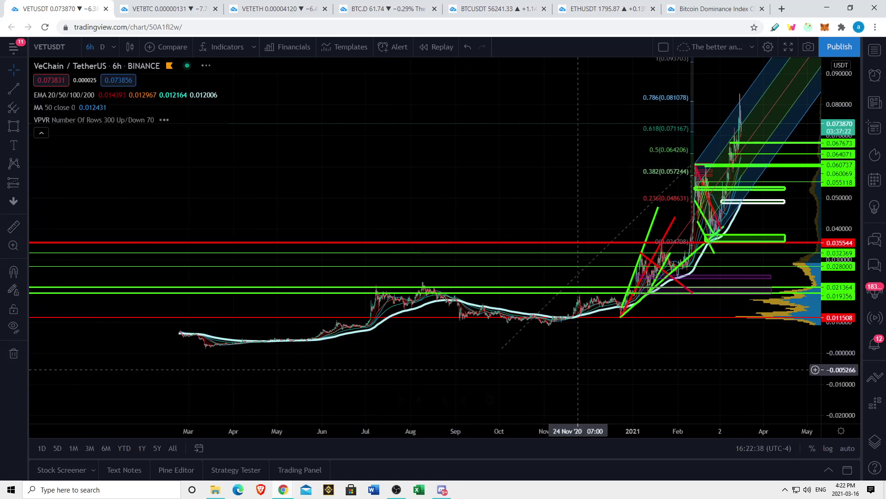
drag(700, 234, 479, 266)
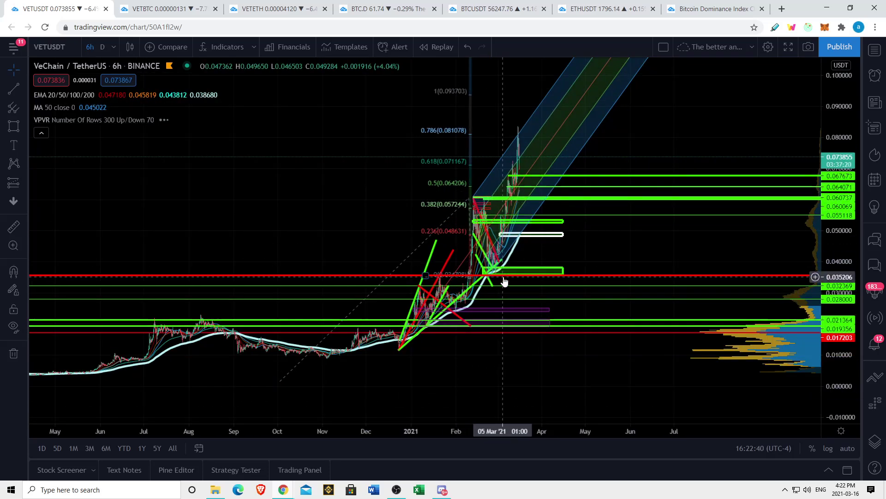
scroll(487, 230, up, 4)
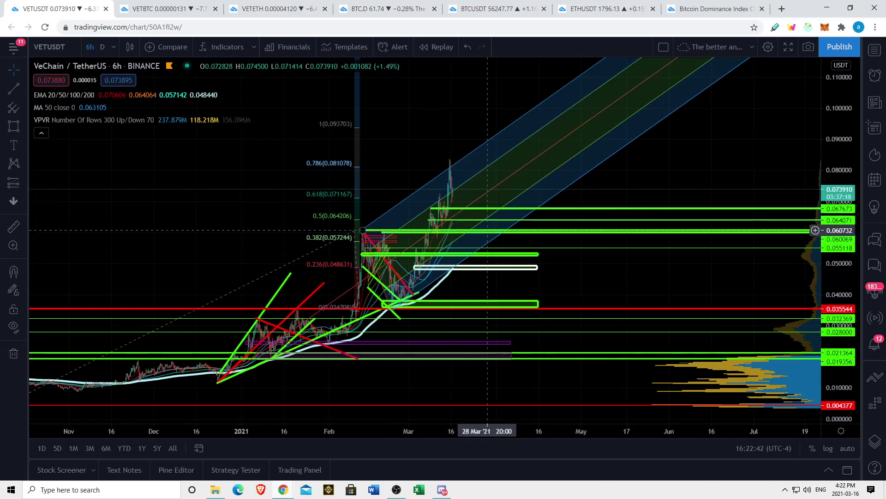
drag(847, 333, 846, 242)
scroll(500, 280, up, 7)
drag(382, 228, 684, 253)
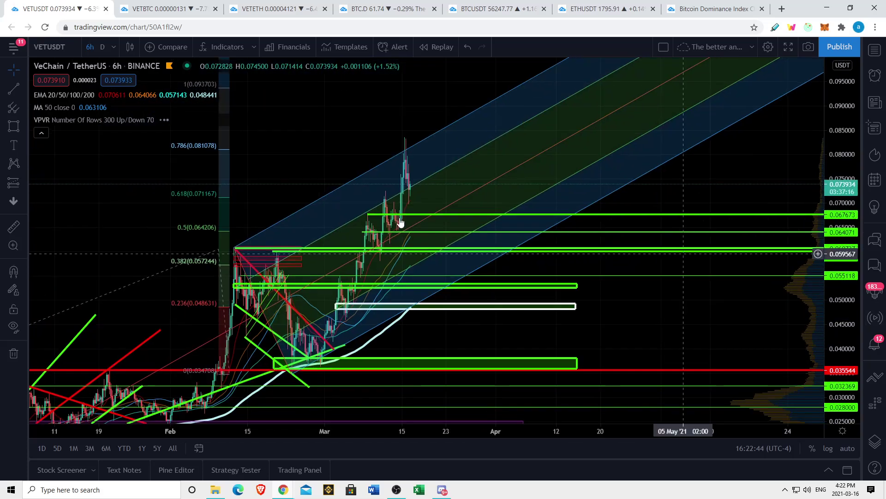
drag(306, 161, 468, 201)
scroll(585, 198, up, 2)
drag(401, 194, 430, 194)
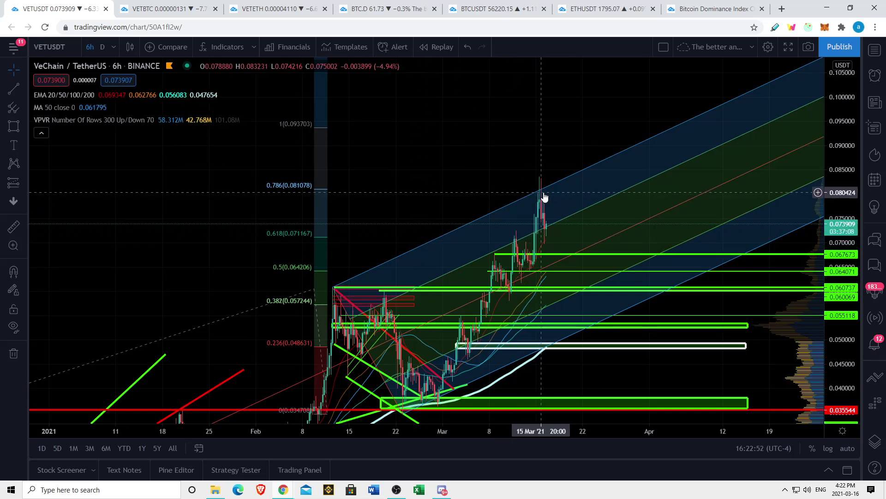
drag(483, 174, 438, 185)
drag(437, 154, 459, 126)
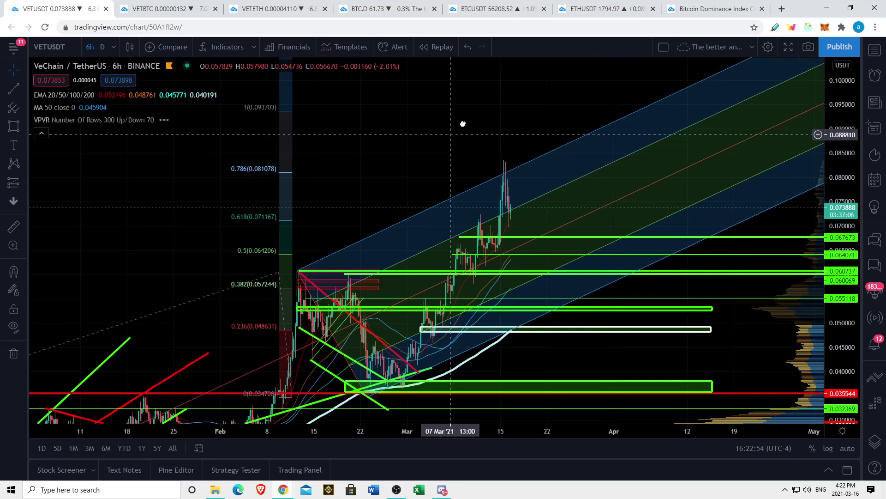
scroll(456, 121, up, 3)
drag(391, 121, 520, 139)
drag(844, 250, 843, 201)
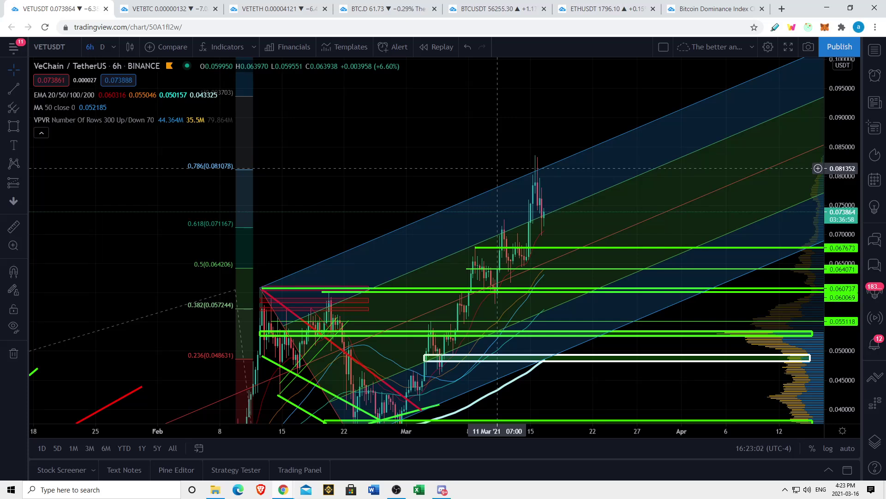
drag(493, 103, 481, 80)
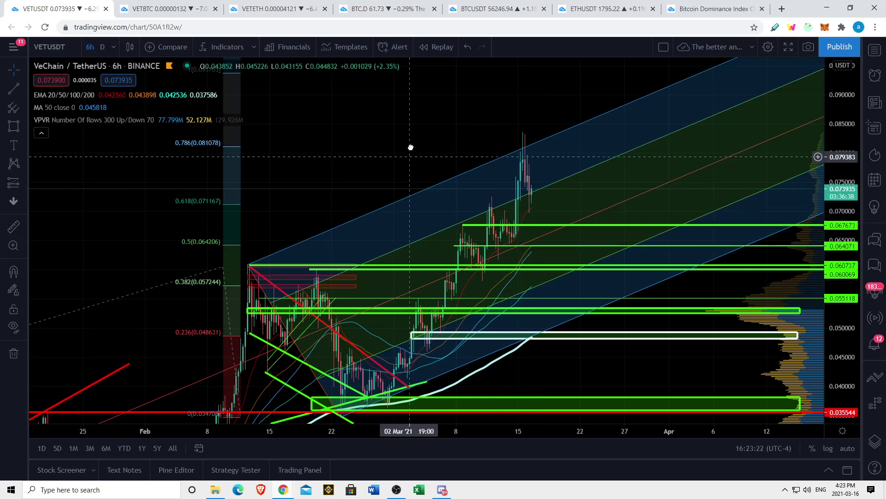
drag(412, 146, 406, 106)
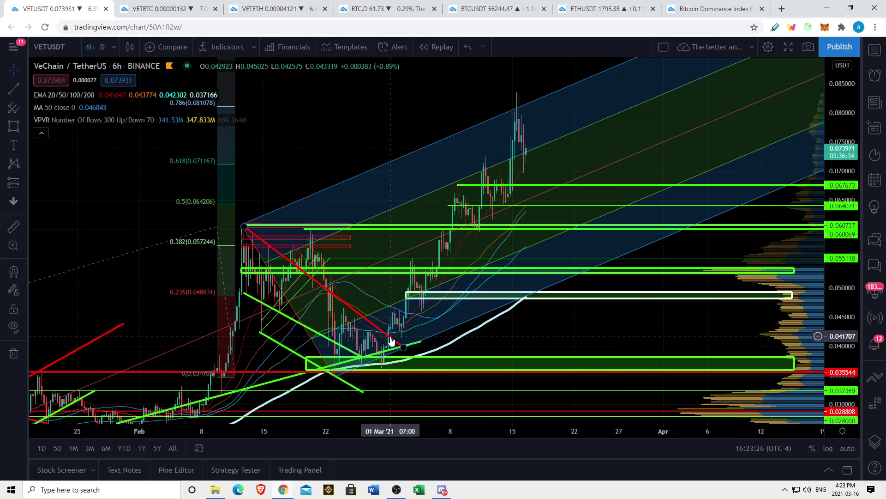
drag(461, 260, 448, 275)
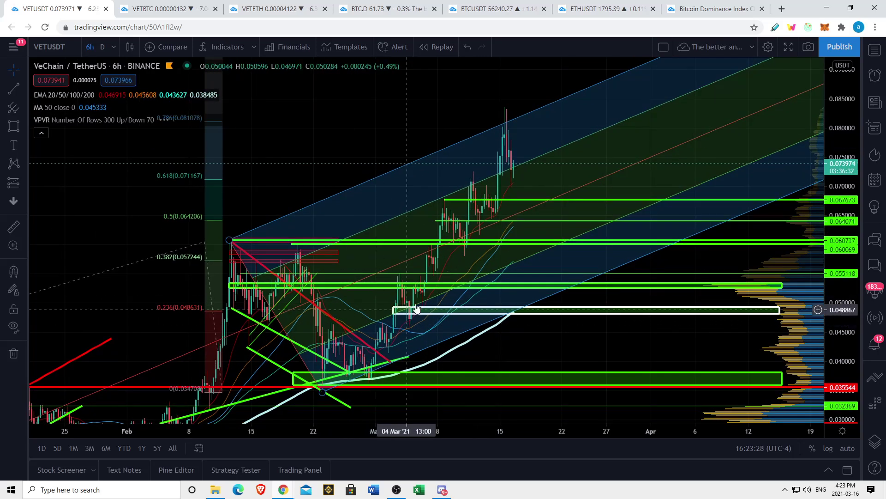
Step: Switch the VET/USDT chart to 8-hour candles
click(112, 47)
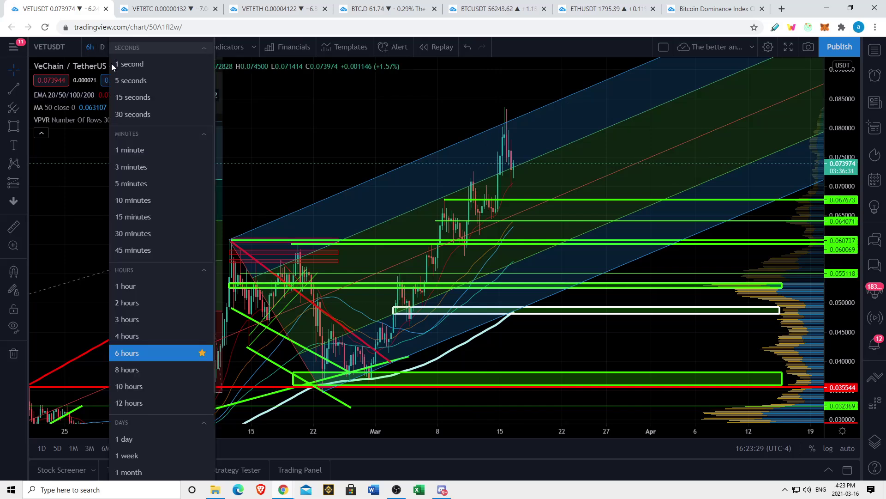
click(121, 369)
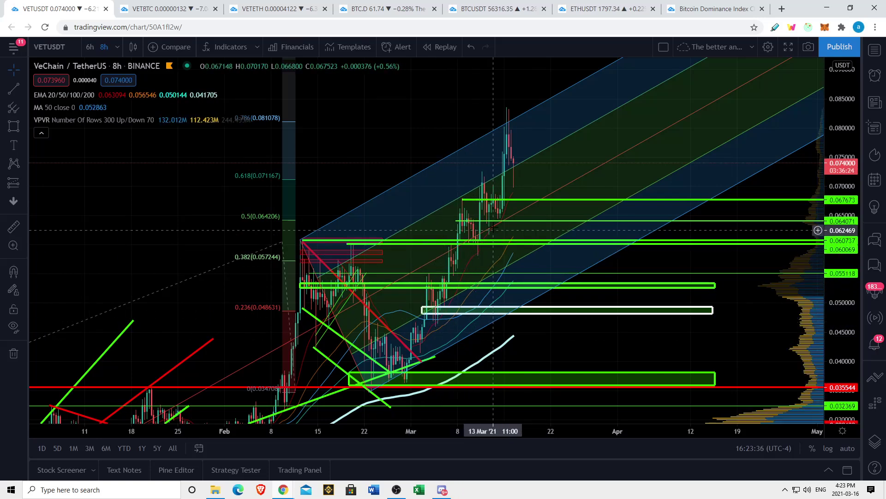
drag(404, 128, 392, 155)
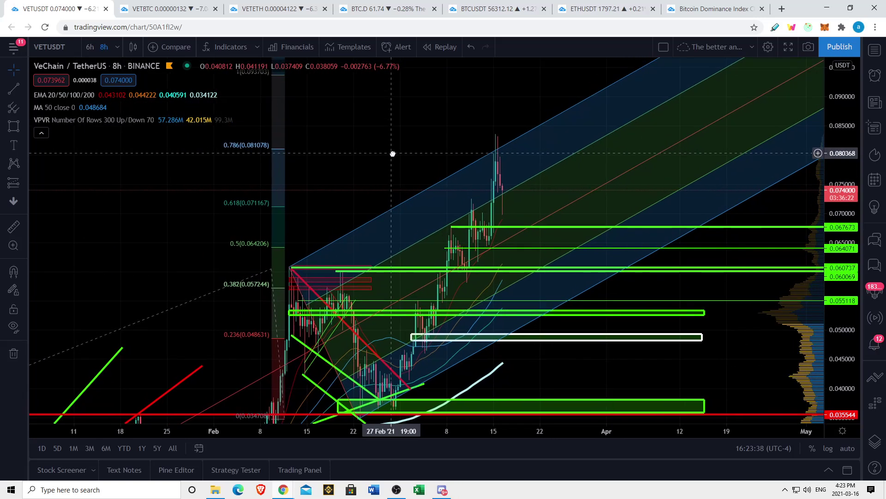
Step: Zoom out and frame the whole November-to-mid-March run with its trendlines and levels
scroll(379, 160, up, 4)
drag(265, 145, 359, 162)
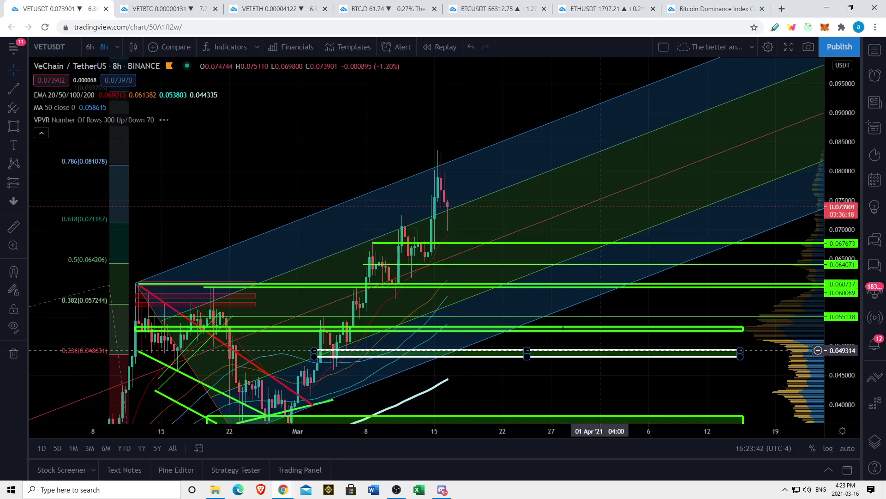
scroll(394, 184, down, 2)
drag(432, 121, 422, 153)
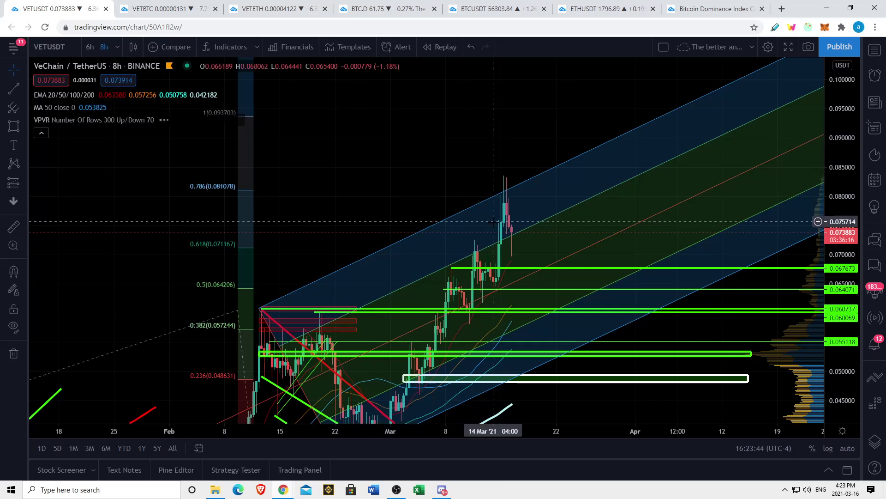
click(507, 236)
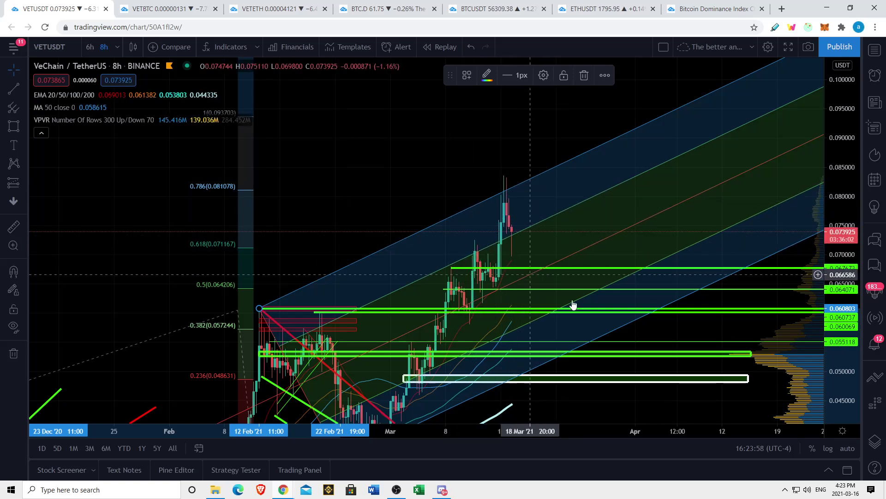
drag(435, 176, 436, 188)
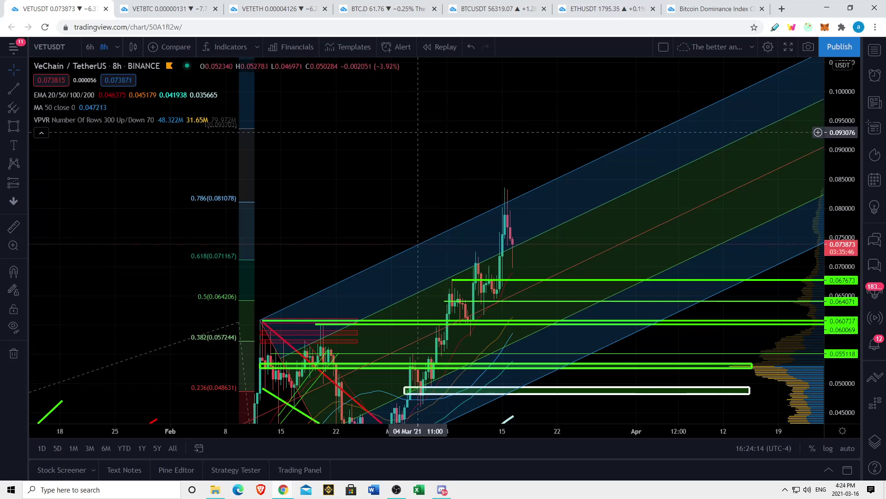
scroll(396, 95, down, 5)
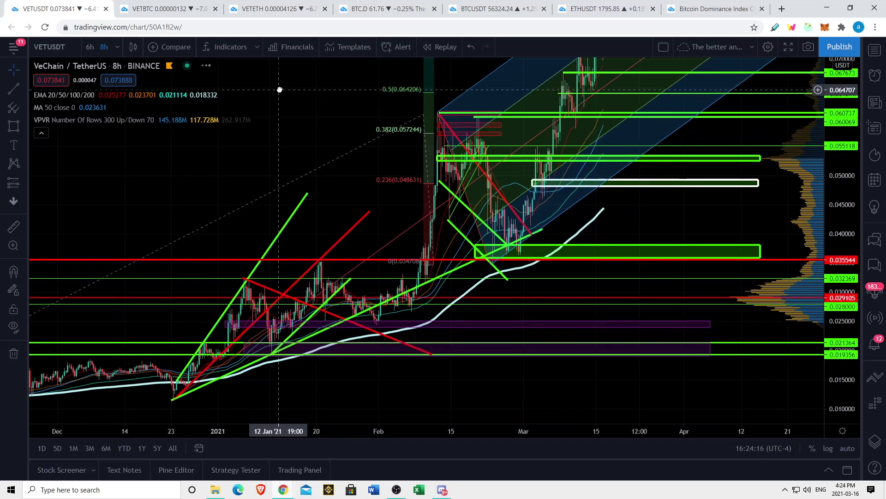
scroll(279, 89, down, 3)
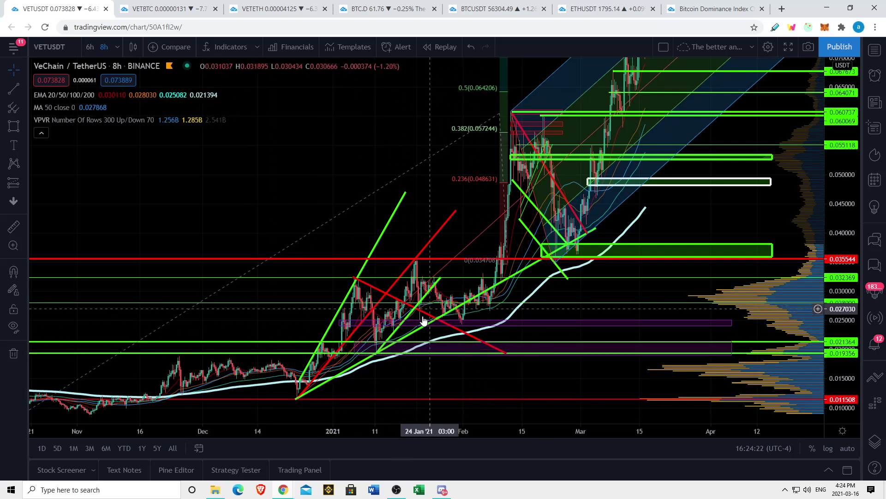
drag(413, 226, 398, 234)
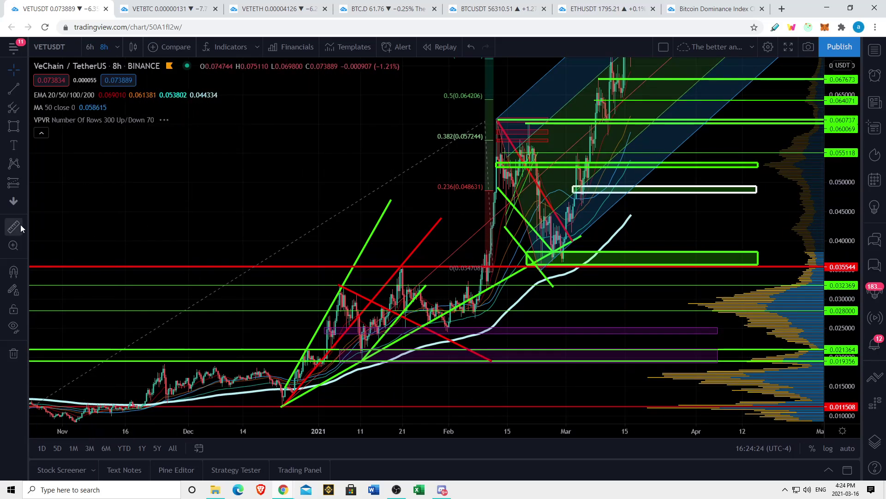
Step: Measure the roughly 109% climb from the 0.0353 support to the latest price
click(410, 268)
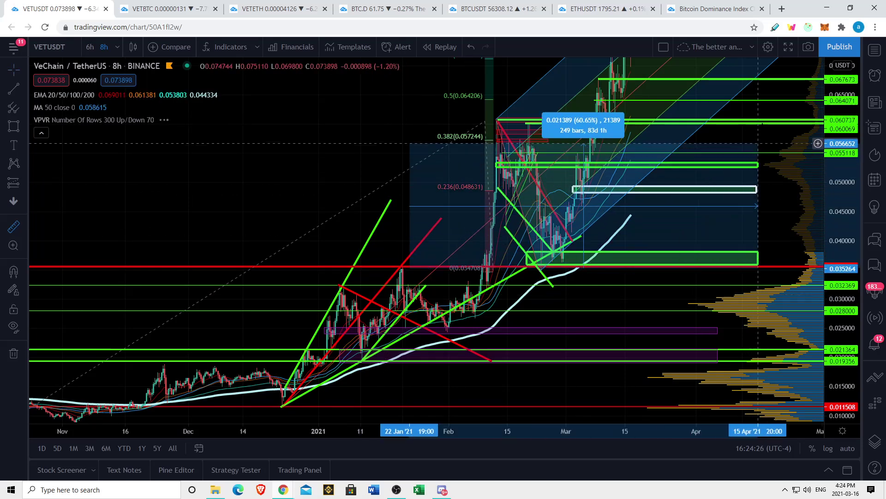
drag(841, 103, 841, 177)
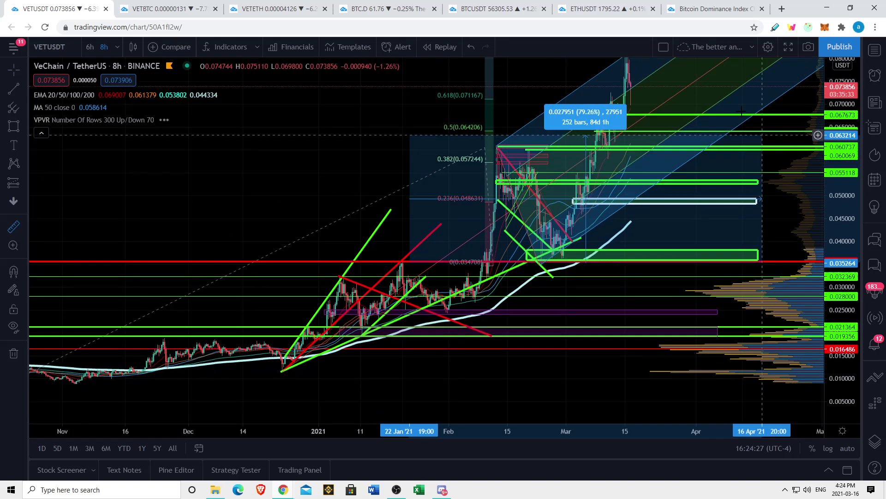
click(717, 85)
click(710, 159)
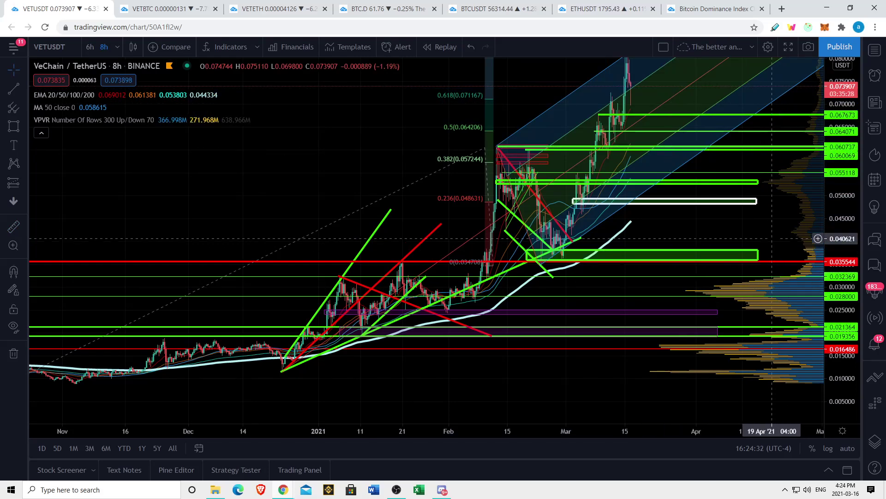
Step: Pan and zoom in on the mid-March bars around the Fibonacci channel
drag(772, 238, 673, 234)
scroll(658, 230, up, 5)
drag(609, 214, 736, 328)
scroll(656, 326, up, 3)
drag(496, 325, 635, 335)
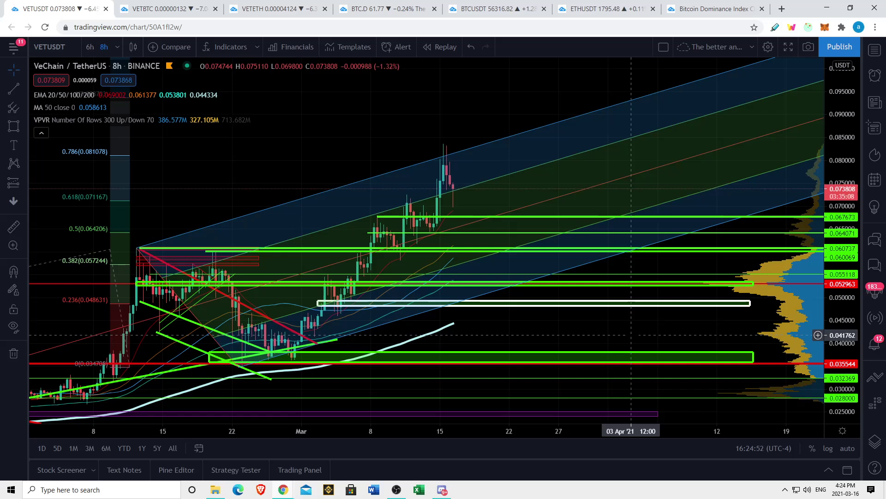
scroll(631, 334, down, 4)
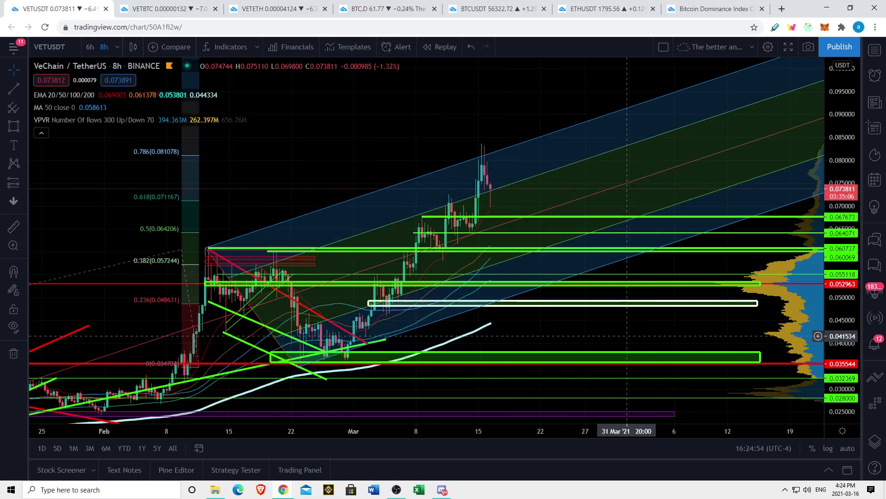
scroll(596, 120, up, 4)
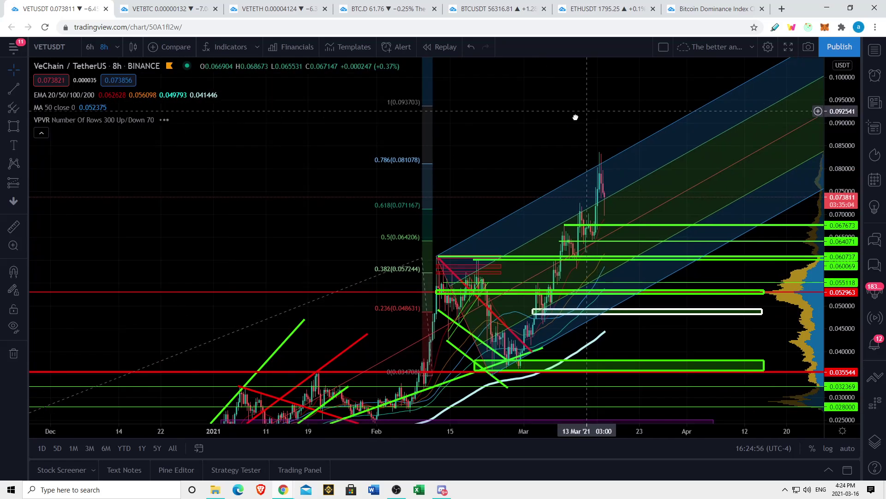
drag(398, 162, 477, 220)
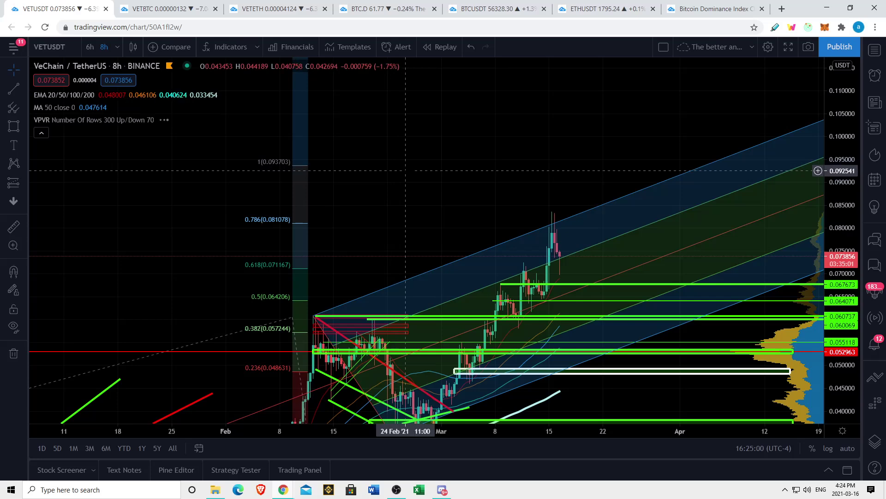
drag(435, 169, 432, 149)
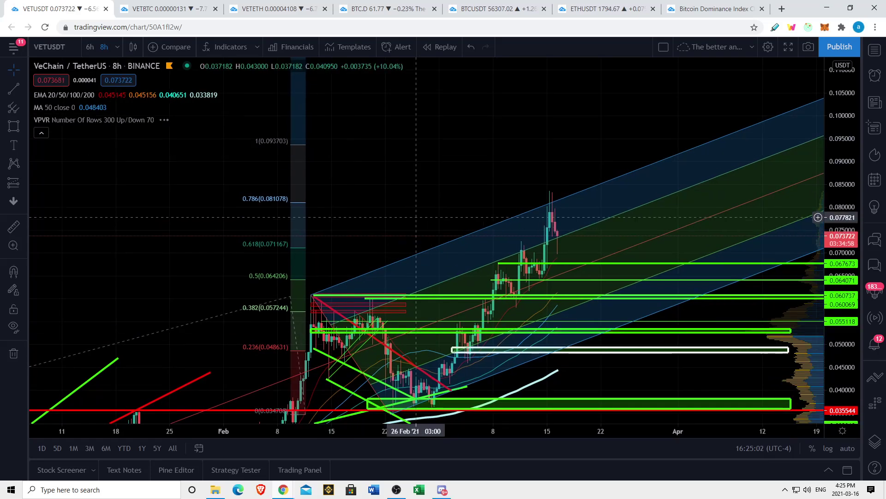
drag(347, 219, 346, 252)
drag(387, 214, 446, 254)
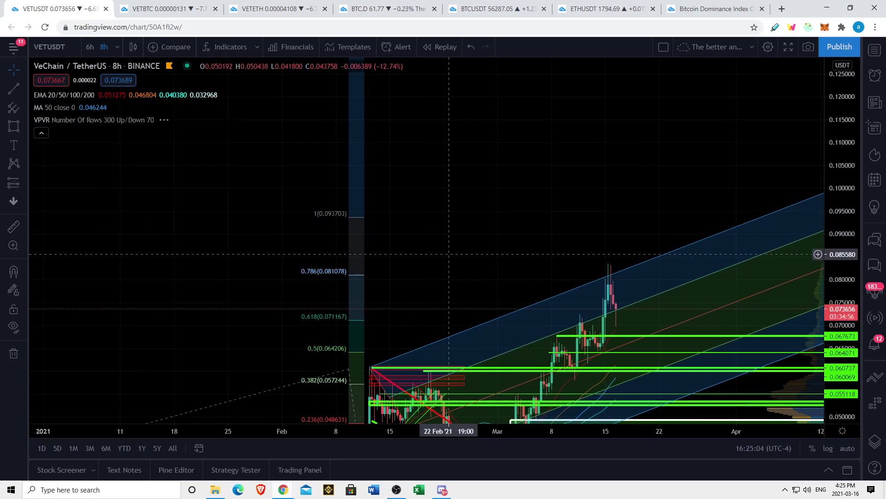
drag(492, 220, 537, 351)
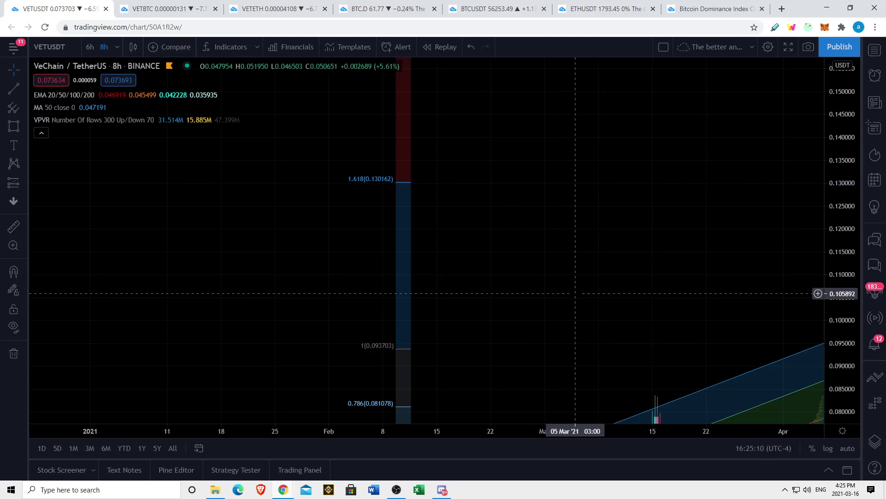
drag(577, 290, 505, 0)
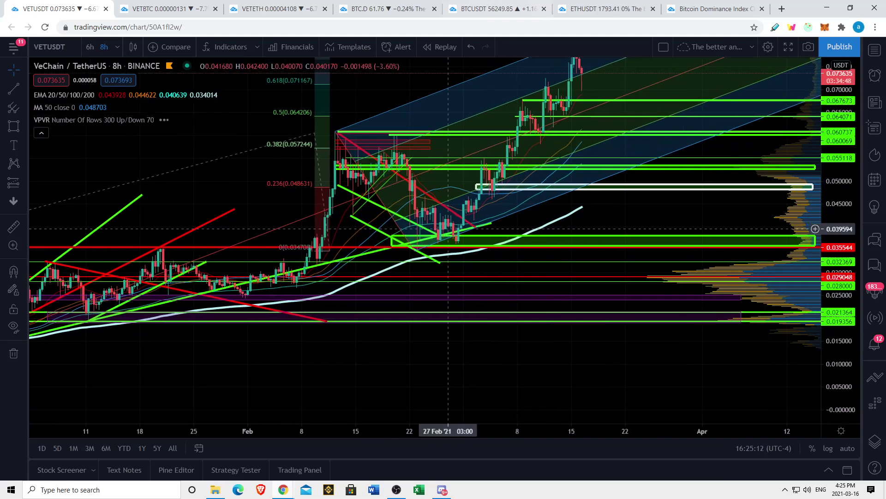
scroll(360, 319, down, 3)
drag(413, 383, 506, 324)
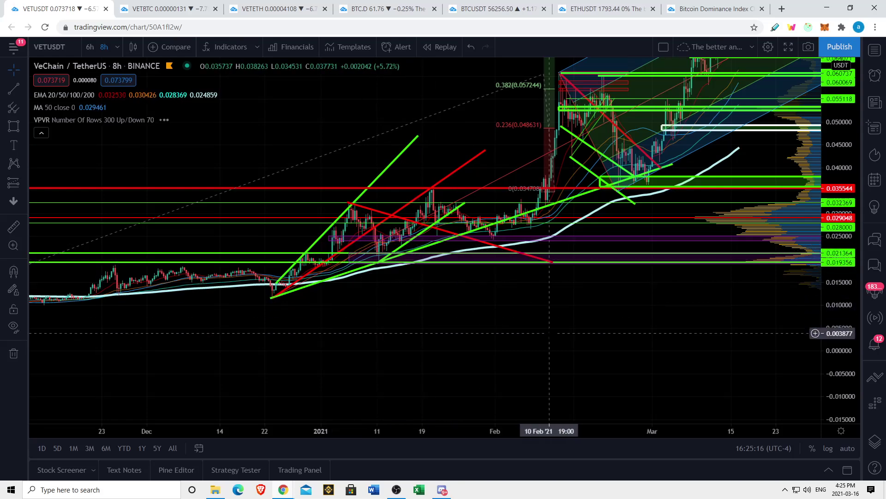
drag(550, 277, 457, 334)
drag(702, 216, 594, 280)
scroll(554, 305, up, 6)
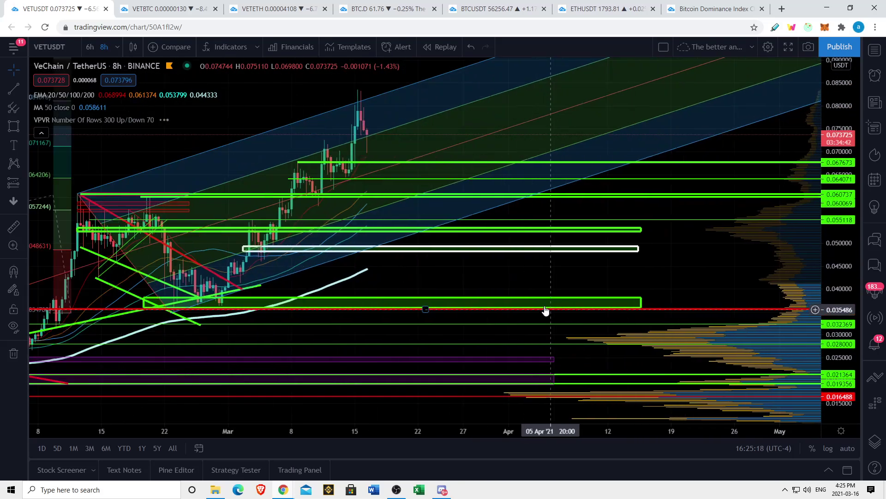
drag(474, 283, 714, 322)
drag(836, 301, 647, 150)
drag(391, 112, 372, 144)
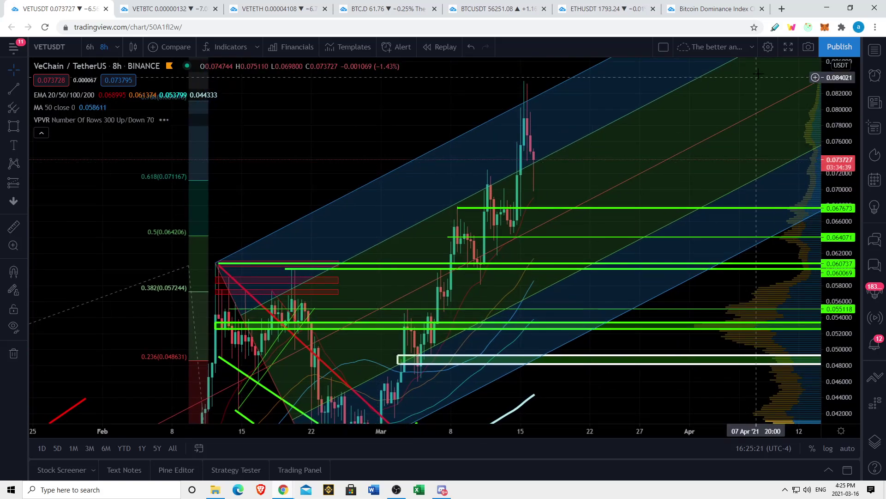
Step: Switch to the side-by-side two-chart layout and activate the daily indicator chart
click(663, 48)
click(675, 95)
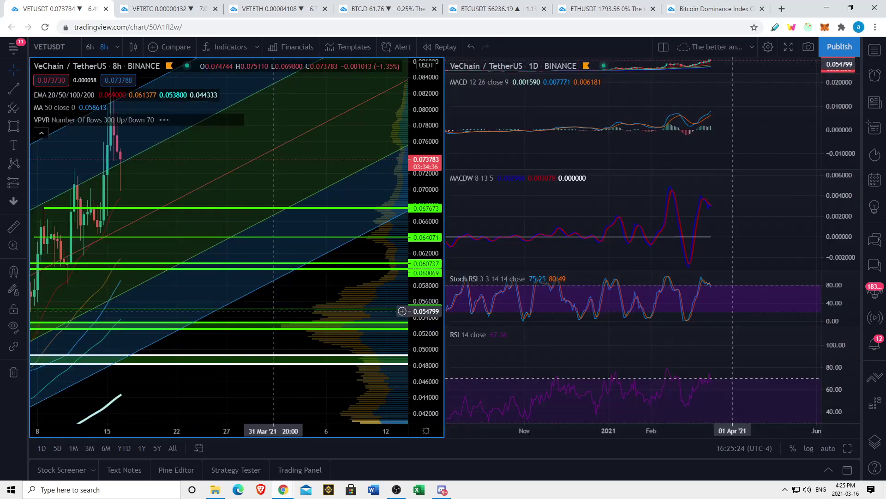
click(740, 122)
Step: Stretch and reposition the MACD and MACDW panes on the daily chart
drag(734, 124, 659, 108)
drag(835, 153, 835, 111)
drag(688, 111, 692, 151)
scroll(704, 143, up, 3)
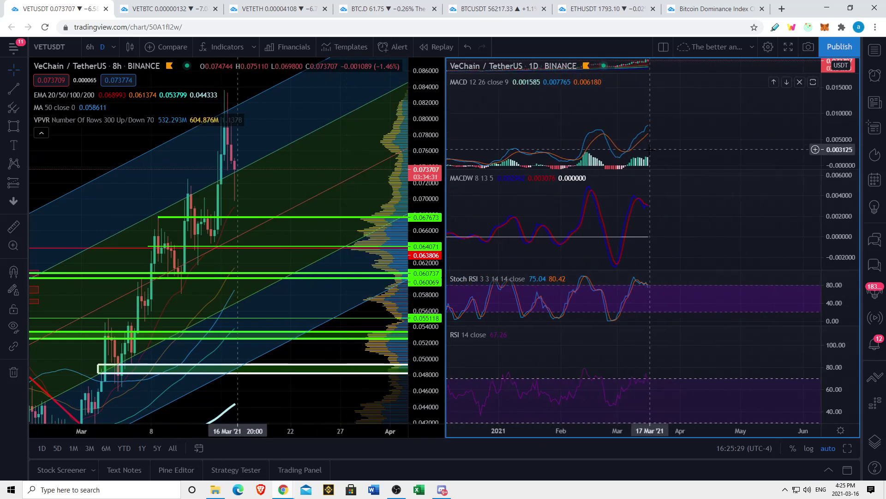
drag(853, 159, 852, 134)
drag(734, 111, 732, 110)
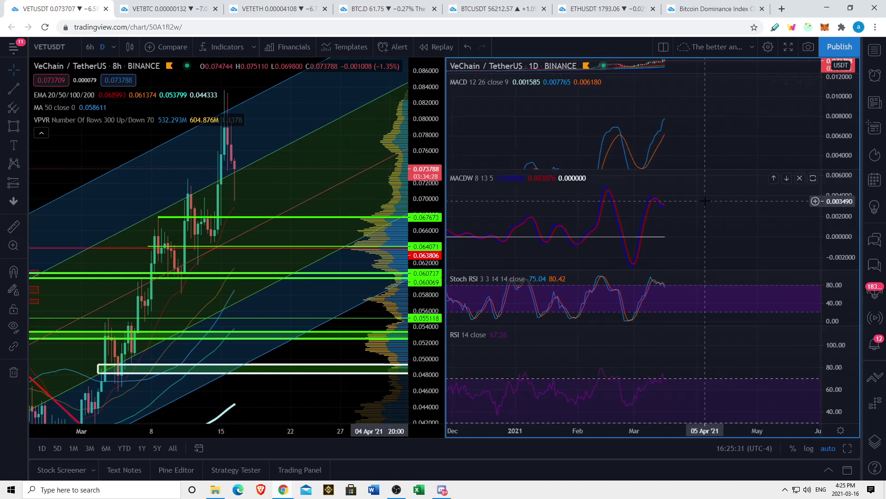
drag(837, 242, 836, 148)
drag(657, 183, 652, 211)
Step: Pan and zoom the daily chart to show earlier MACD, Stoch RSI and RSI history
scroll(633, 220, up, 9)
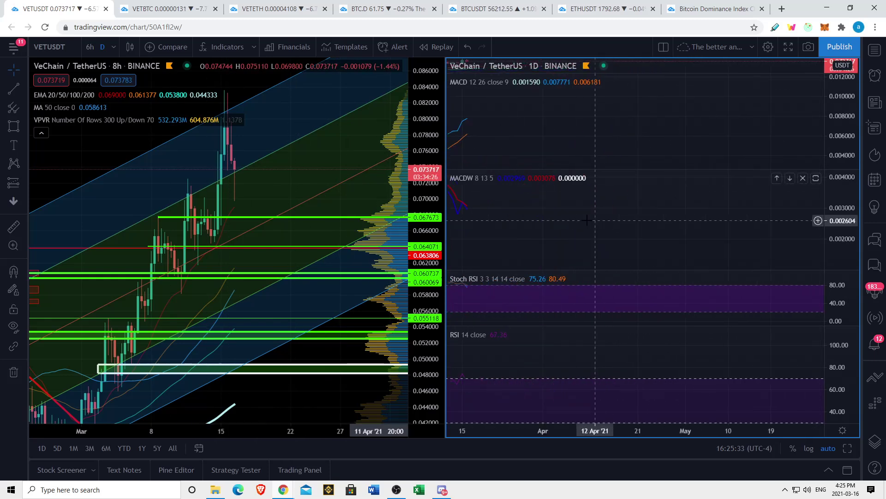
drag(597, 220, 735, 226)
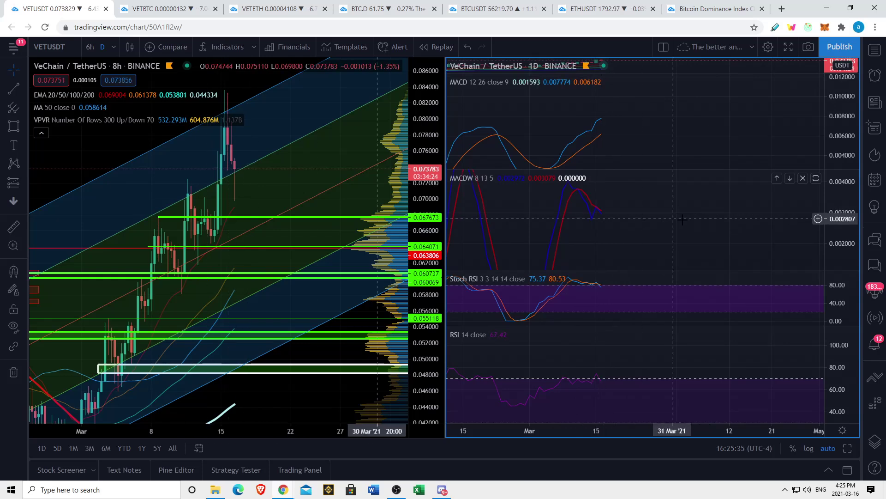
scroll(489, 229, up, 2)
drag(490, 228, 741, 234)
scroll(657, 220, up, 2)
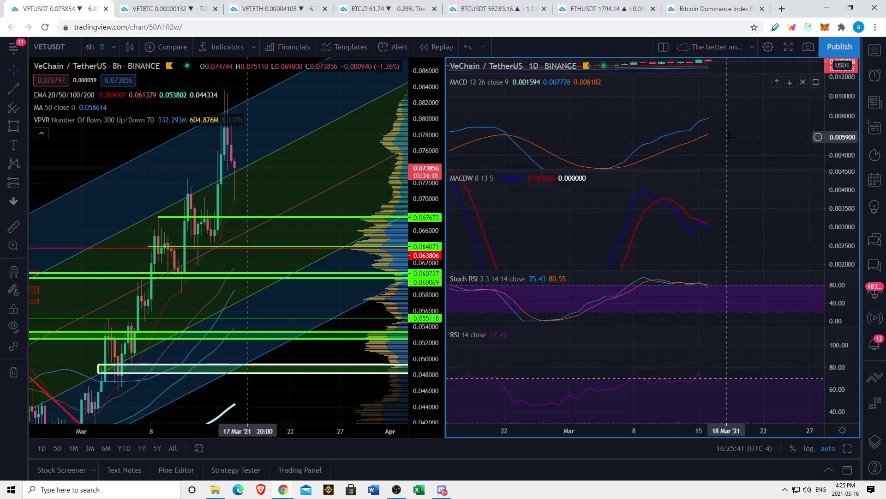
scroll(713, 205, down, 3)
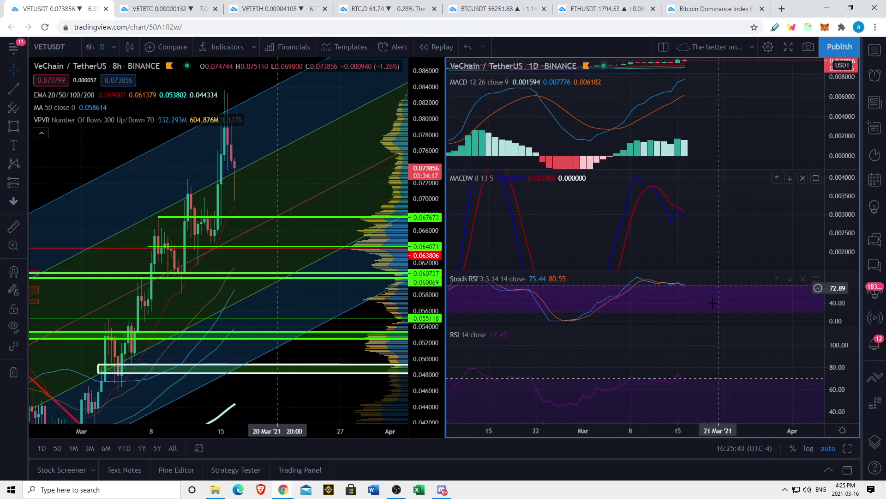
scroll(713, 303, down, 3)
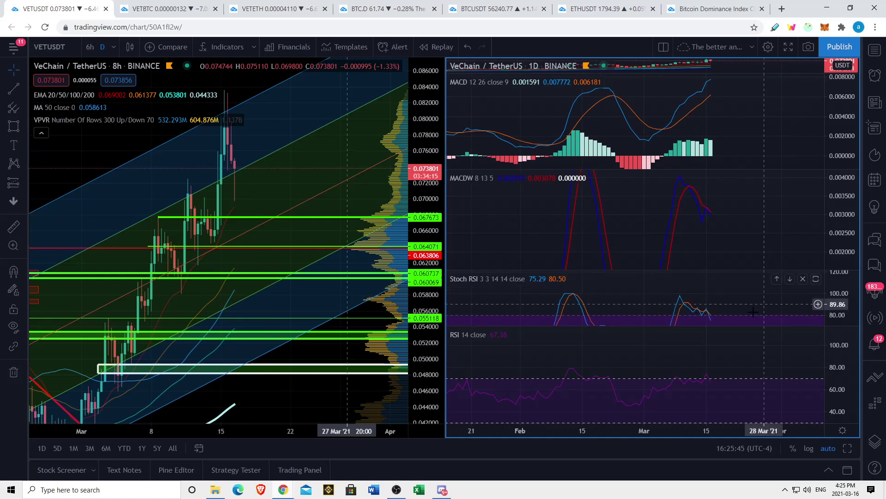
drag(713, 316, 727, 298)
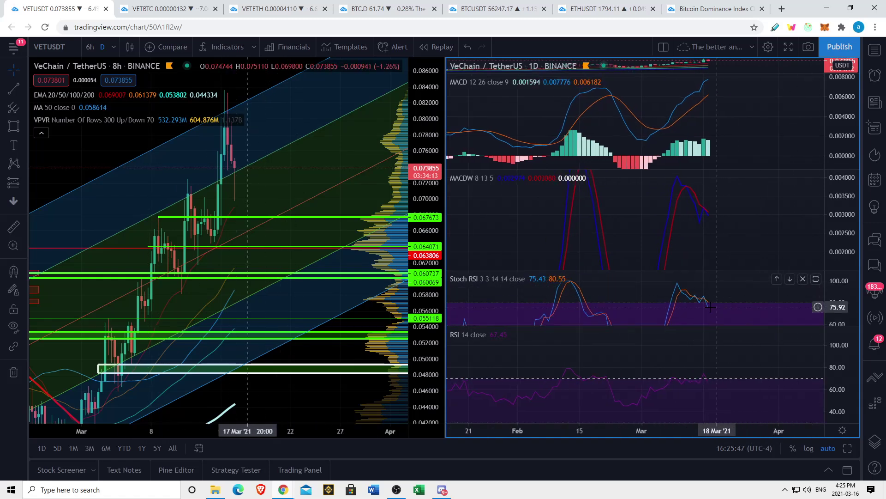
scroll(713, 301, down, 5)
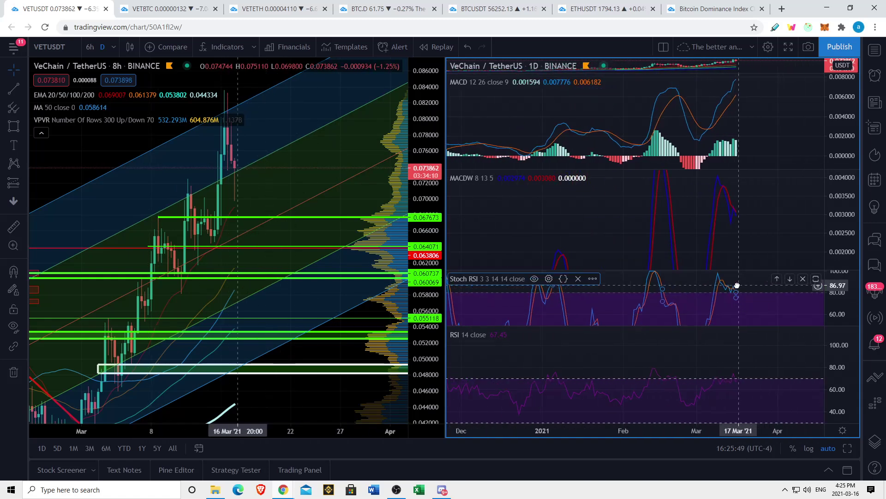
scroll(752, 373, down, 2)
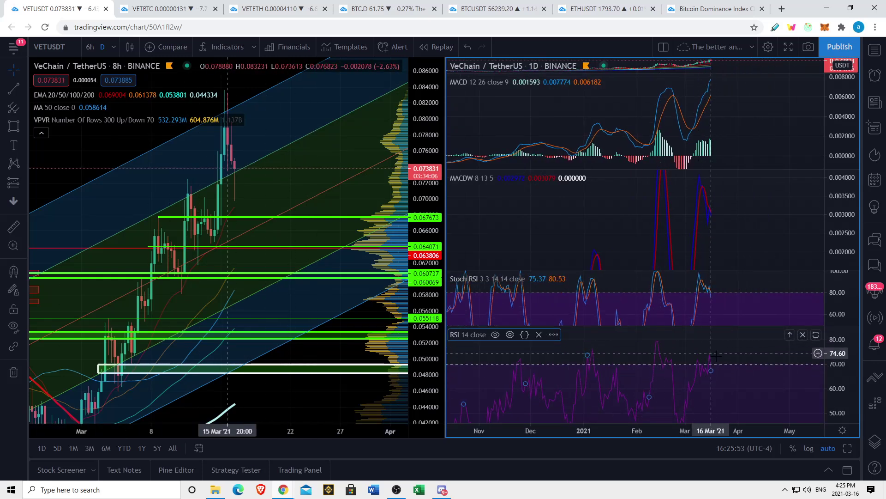
scroll(370, 282, down, 2)
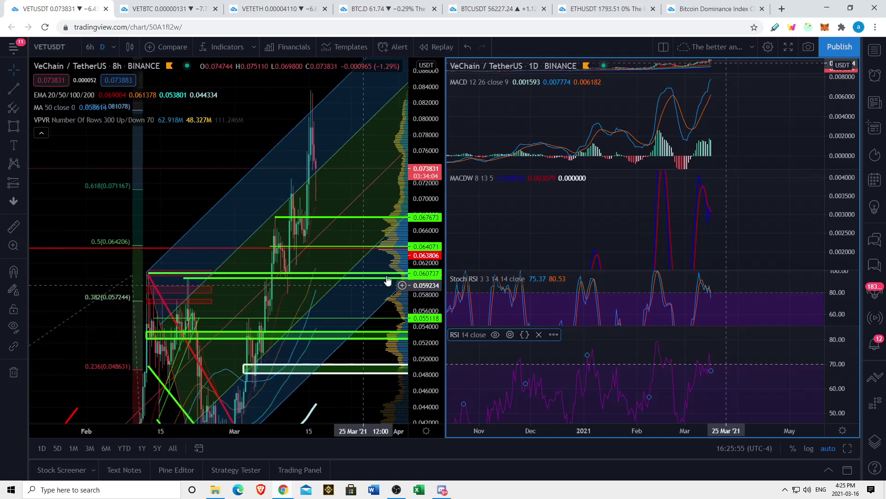
drag(424, 181, 422, 332)
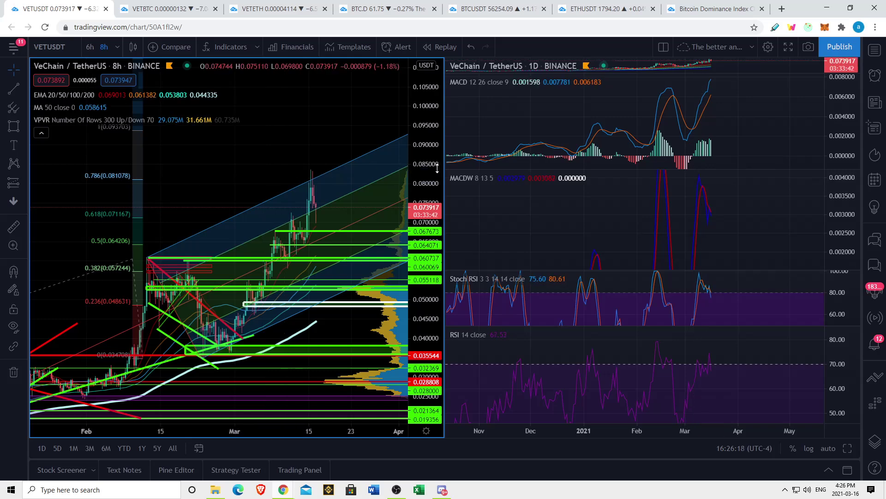
scroll(280, 154, down, 3)
drag(278, 152, 242, 145)
scroll(133, 160, up, 3)
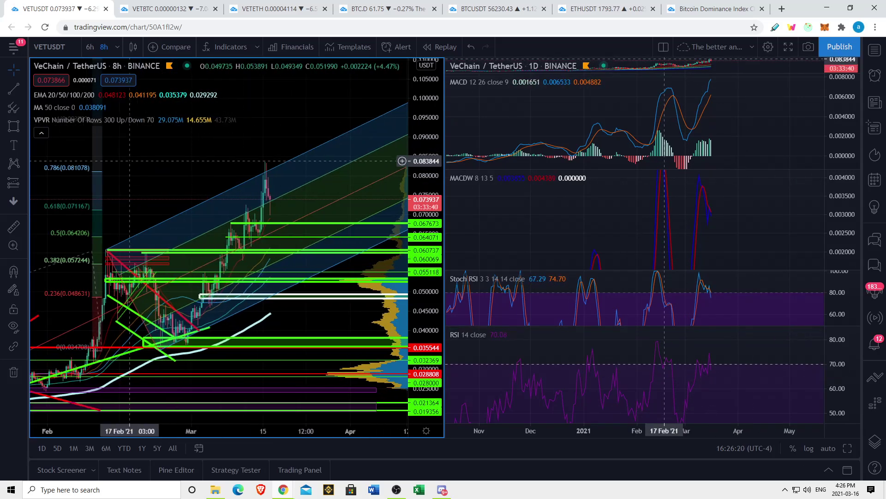
drag(143, 160, 186, 159)
drag(741, 371, 733, 378)
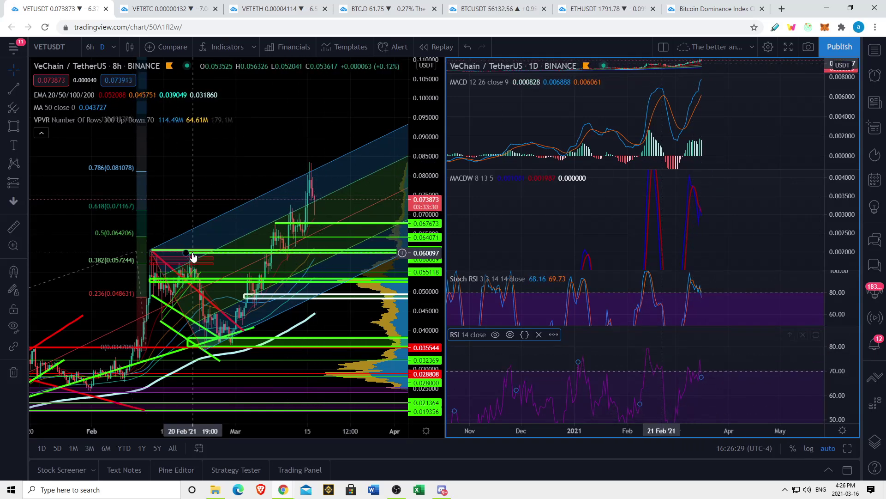
drag(335, 122, 318, 139)
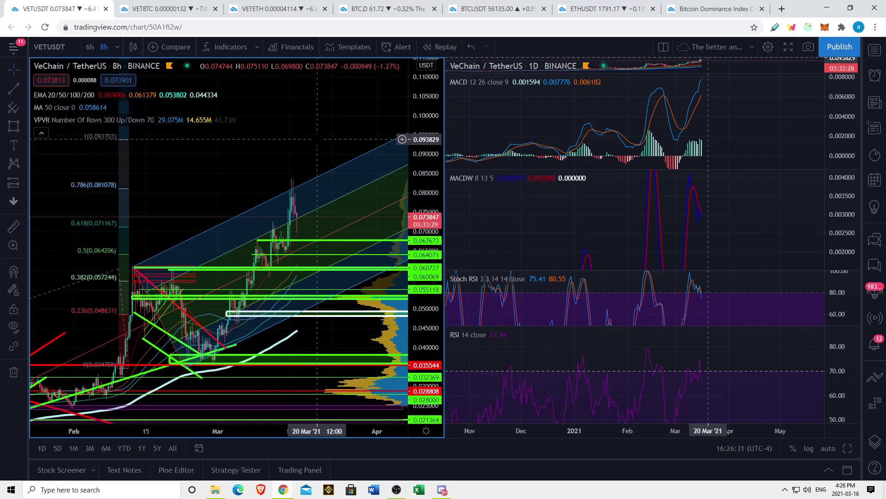
scroll(276, 137, up, 2)
drag(231, 162, 293, 156)
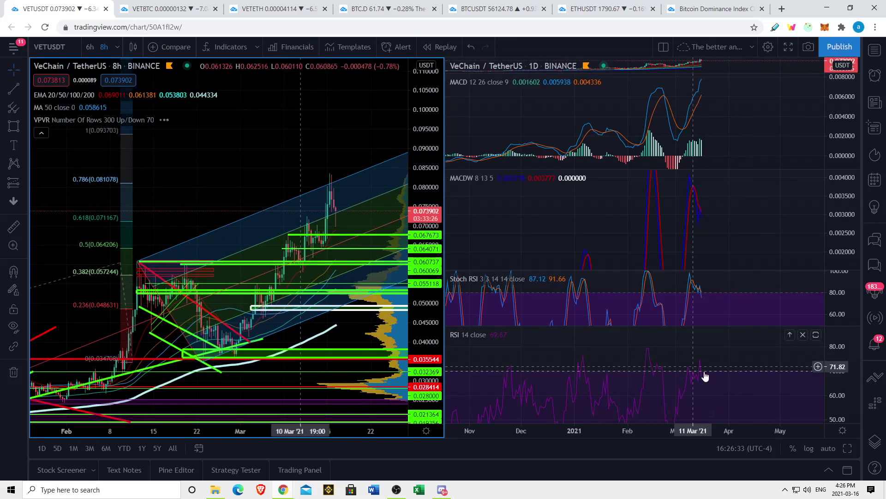
drag(748, 398, 696, 360)
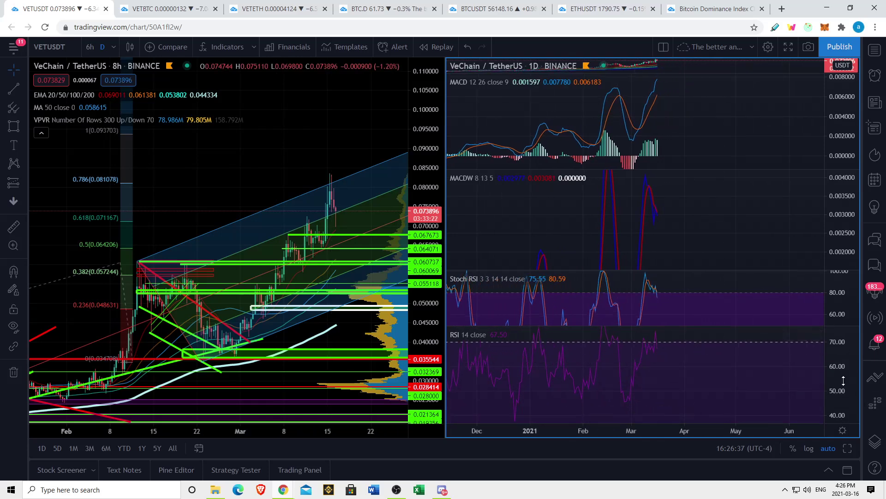
drag(844, 381, 844, 411)
drag(699, 376, 690, 379)
drag(340, 177, 327, 184)
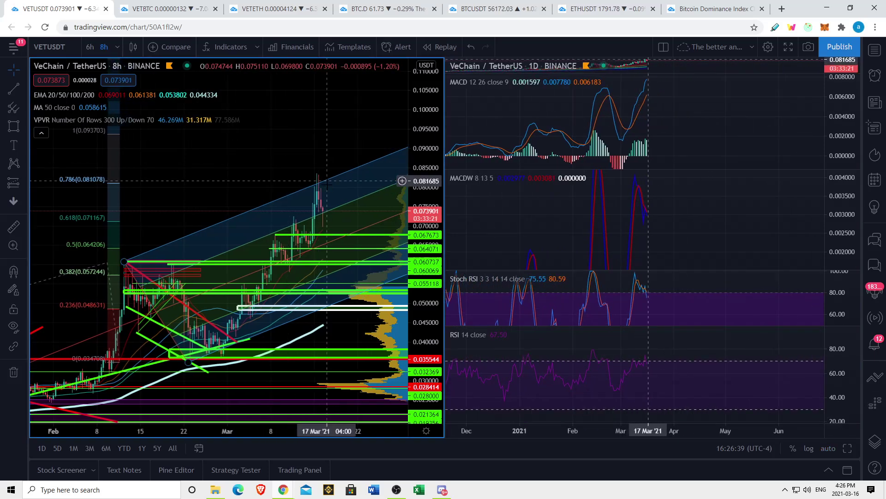
Step: Pan and zoom the left 8h chart from late February toward early March
click(331, 215)
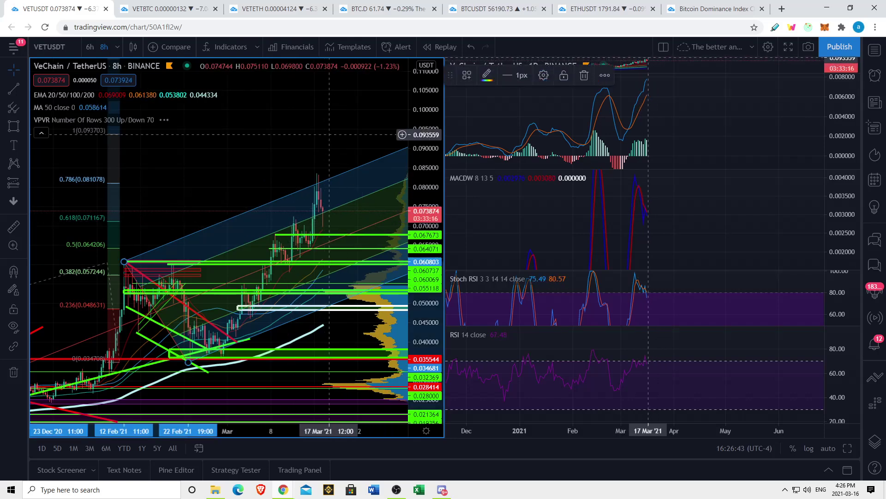
drag(331, 134, 300, 130)
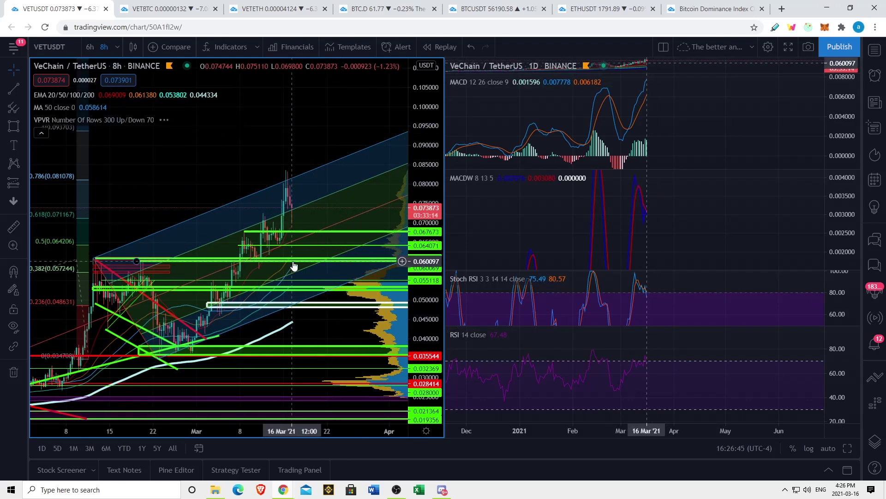
scroll(293, 264, down, 3)
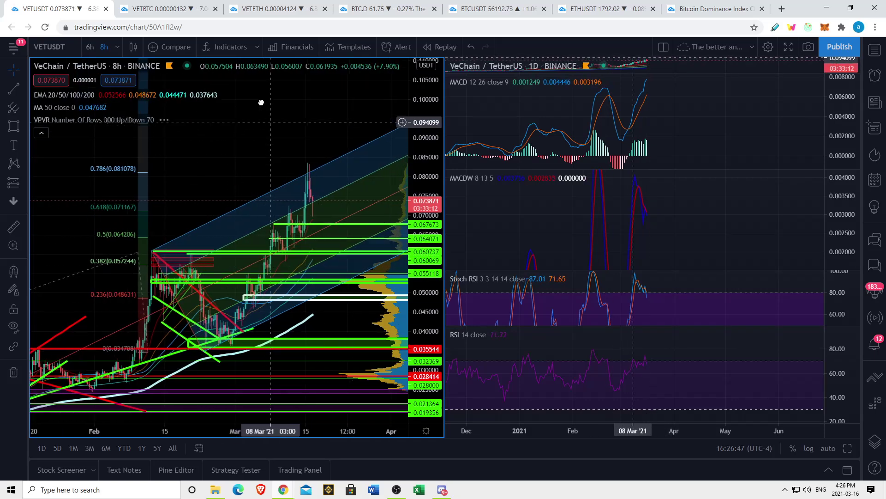
scroll(261, 102, down, 5)
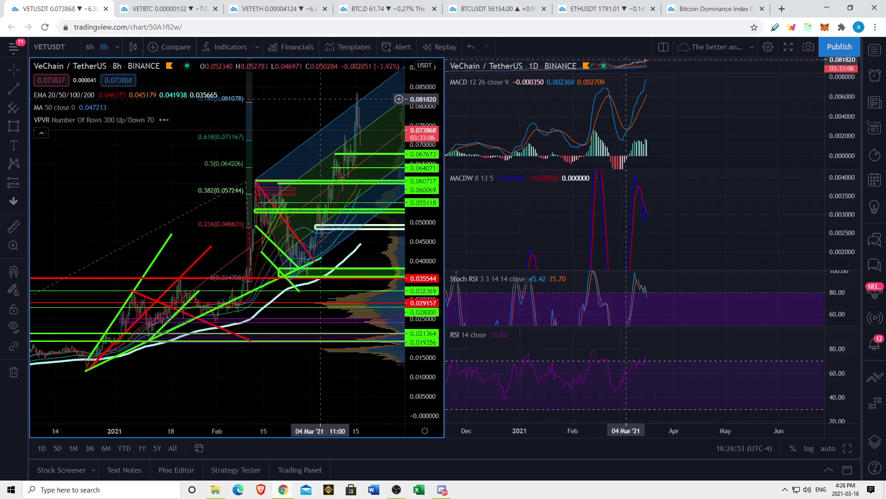
drag(319, 106, 262, 137)
scroll(218, 215, up, 5)
drag(135, 152, 212, 190)
scroll(230, 190, up, 2)
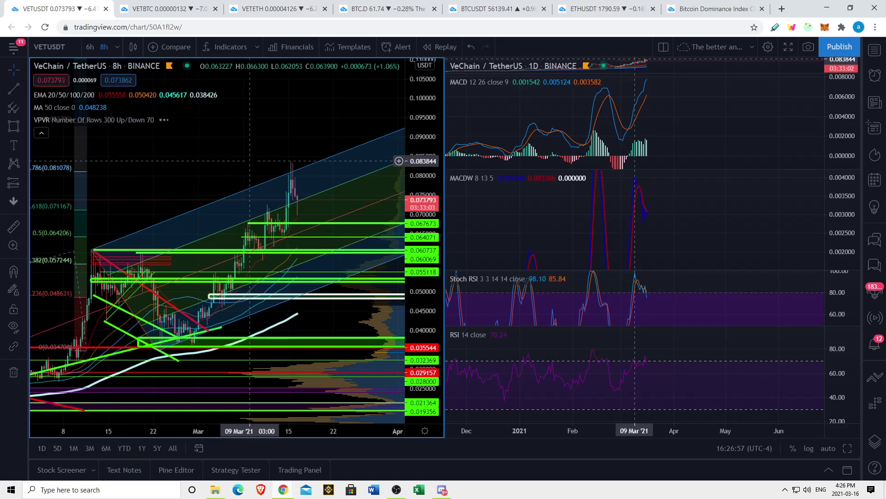
scroll(325, 201, down, 2)
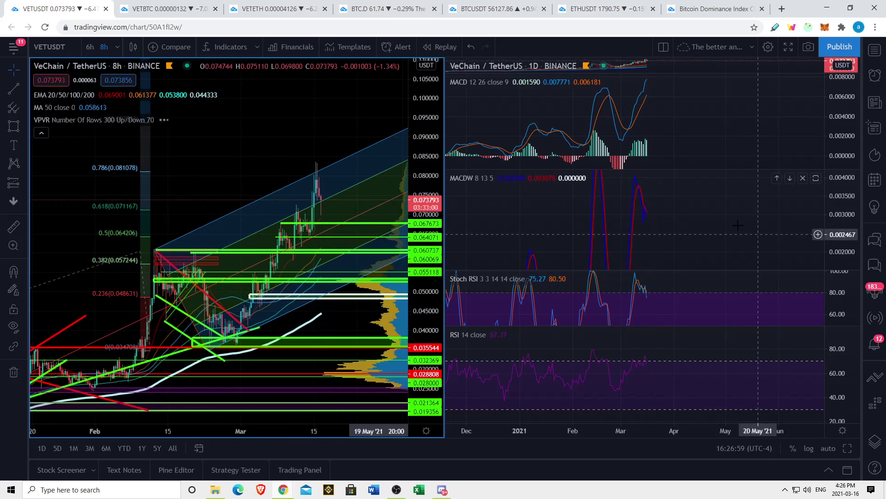
scroll(738, 225, up, 3)
Step: Set the right-hand daily chart to 12-hour candles
click(671, 106)
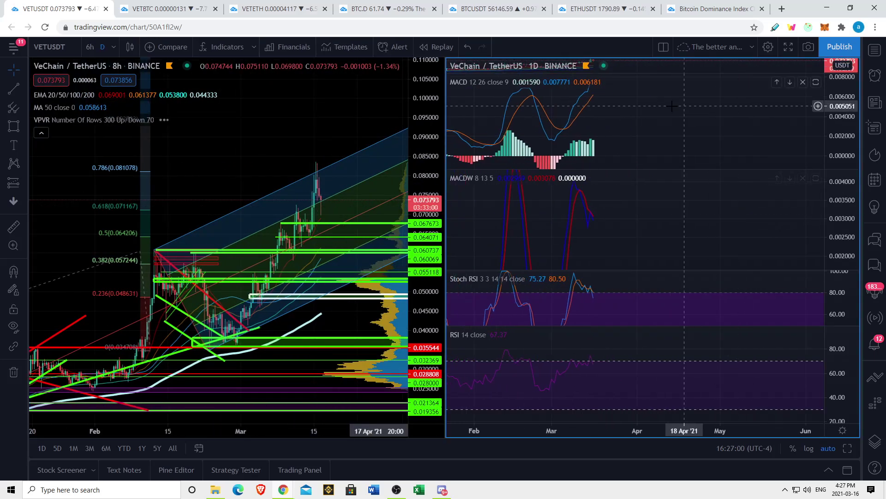
click(113, 47)
click(151, 397)
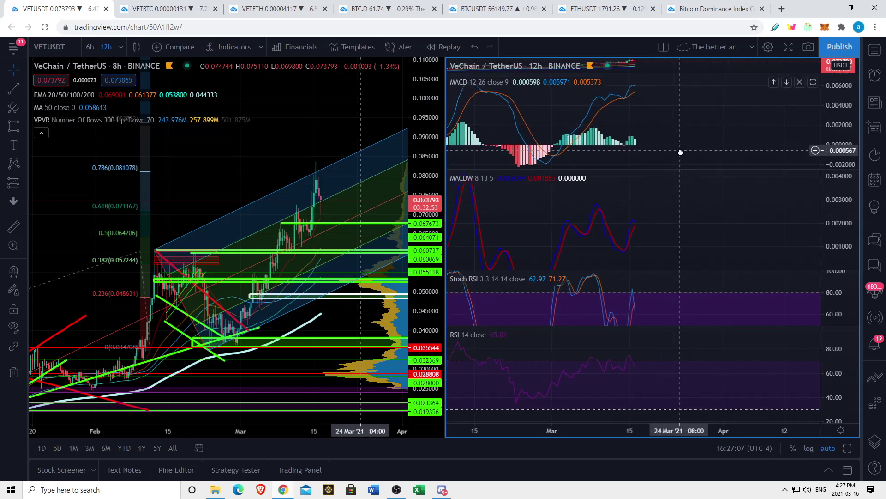
Step: Reposition the MACDW and Stoch RSI plots within the right chart's panes
drag(681, 152, 681, 153)
drag(681, 232, 689, 207)
drag(827, 236, 826, 220)
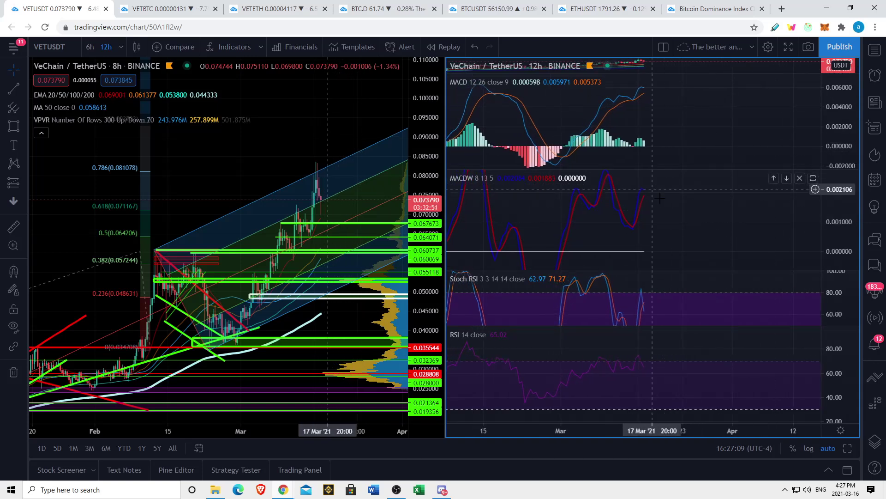
drag(665, 206, 675, 196)
drag(706, 317, 696, 276)
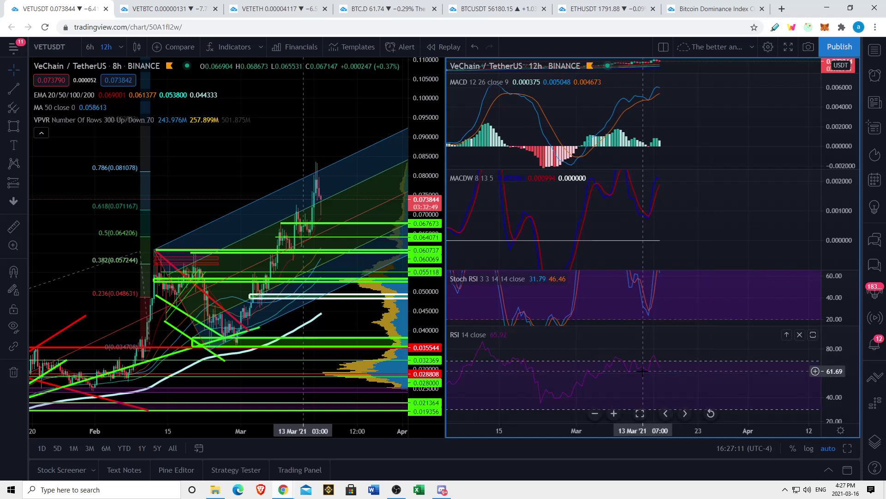
scroll(643, 371, down, 3)
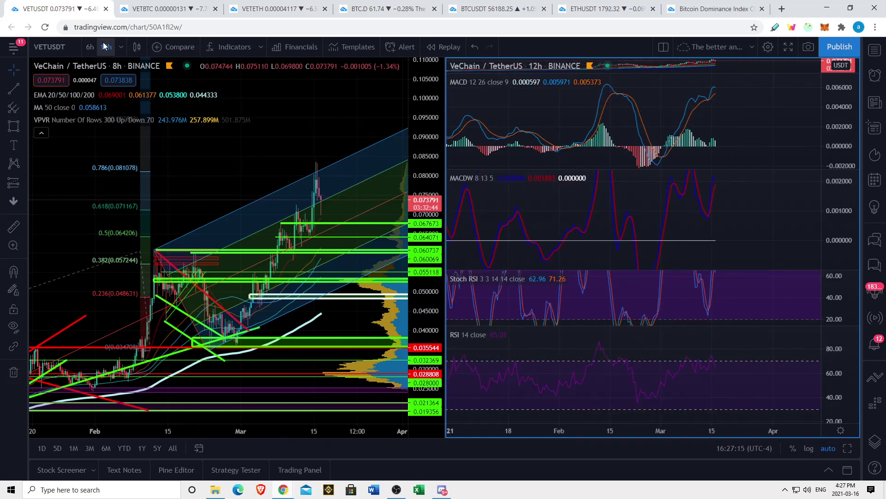
Step: Step the right chart's timeframe through 6h and 4h down to 1 hour
click(90, 46)
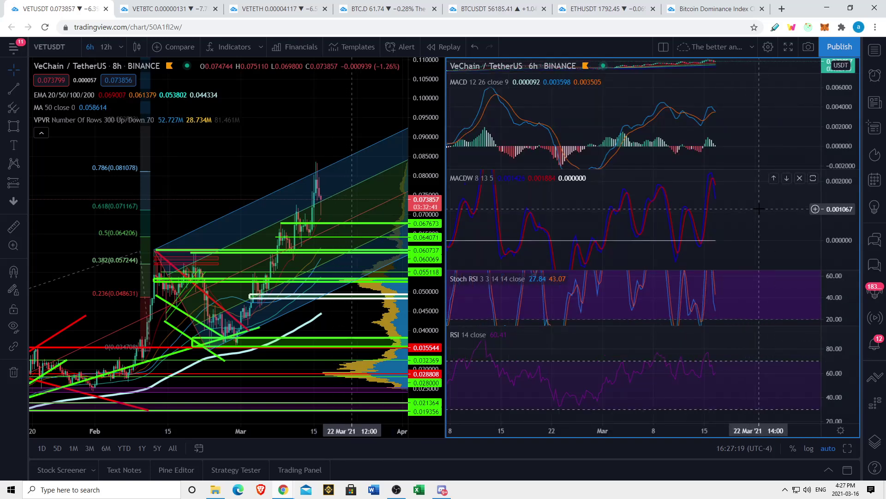
click(121, 47)
click(149, 330)
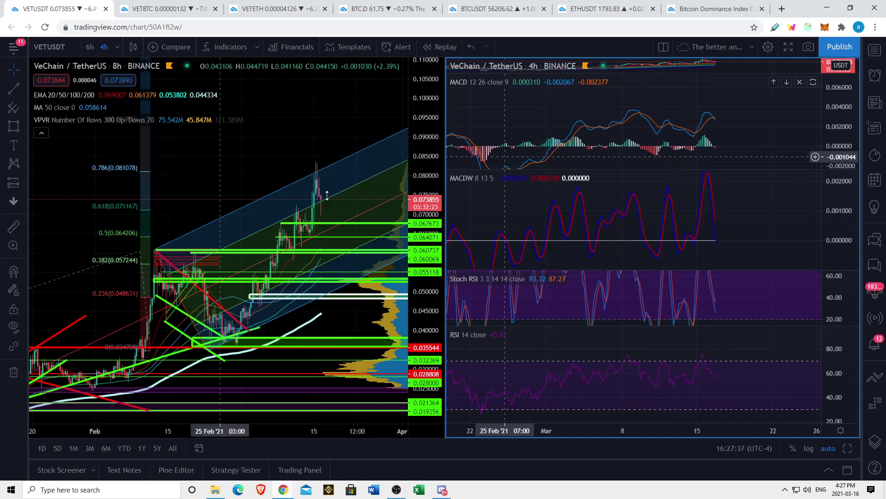
drag(403, 170, 388, 163)
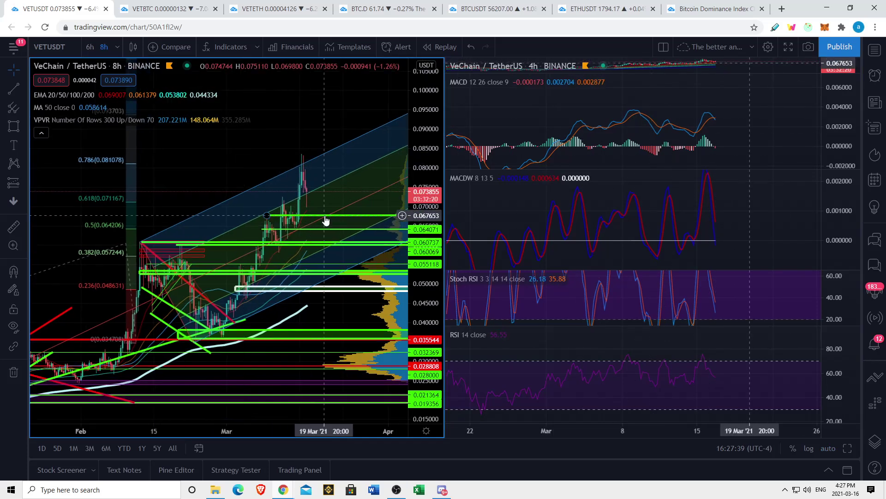
click(117, 47)
click(125, 286)
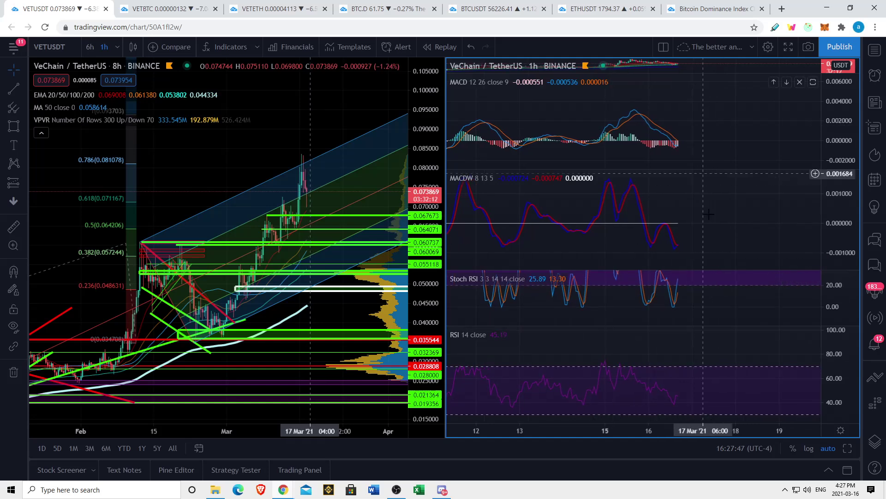
Step: Pan the 1h chart and maximize its RSI pane to fill the chart
drag(709, 214, 716, 213)
drag(702, 303, 726, 229)
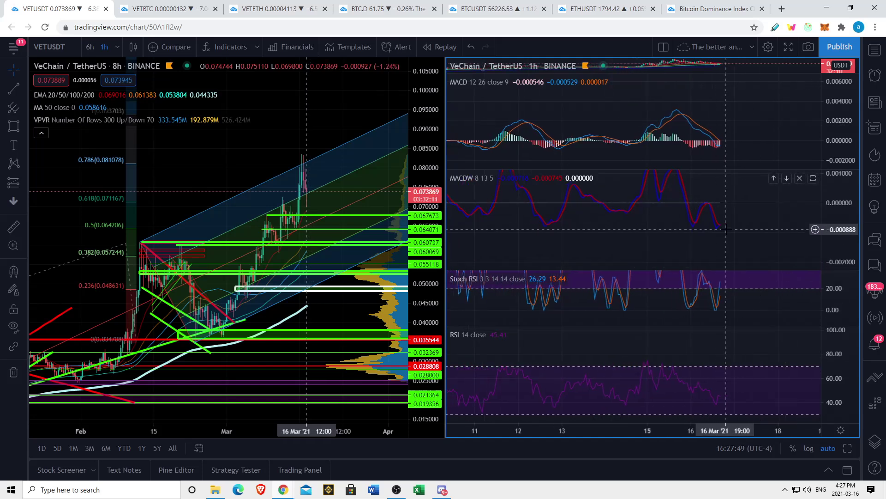
drag(747, 294, 649, 305)
scroll(645, 306, up, 5)
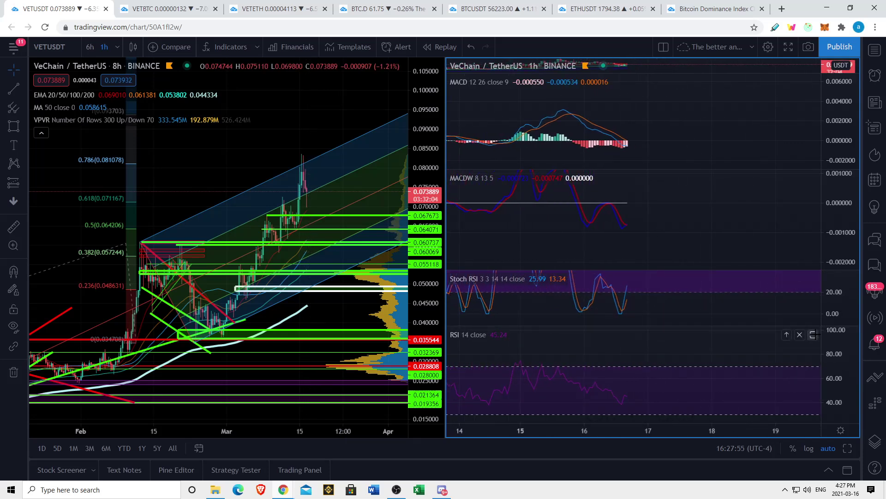
click(813, 334)
scroll(596, 258, up, 2)
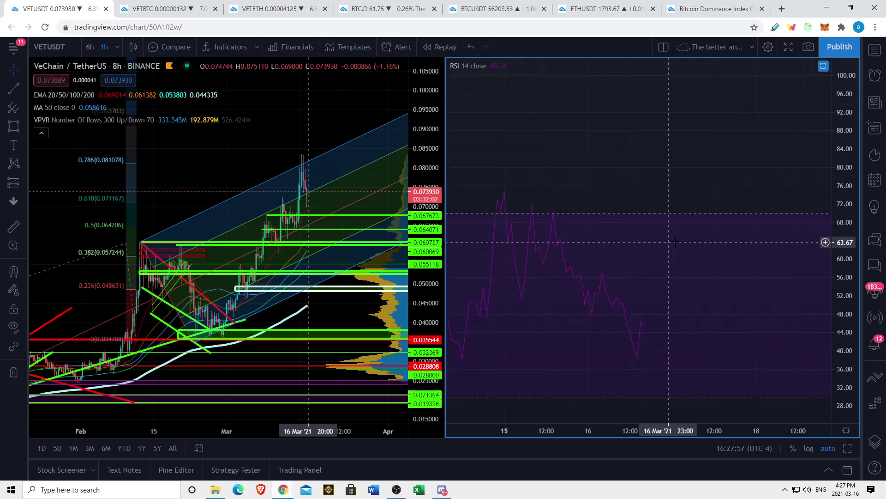
Step: Draw a trend line on the RSI from above its peak down to near 40
drag(676, 242, 695, 245)
click(27, 90)
click(42, 90)
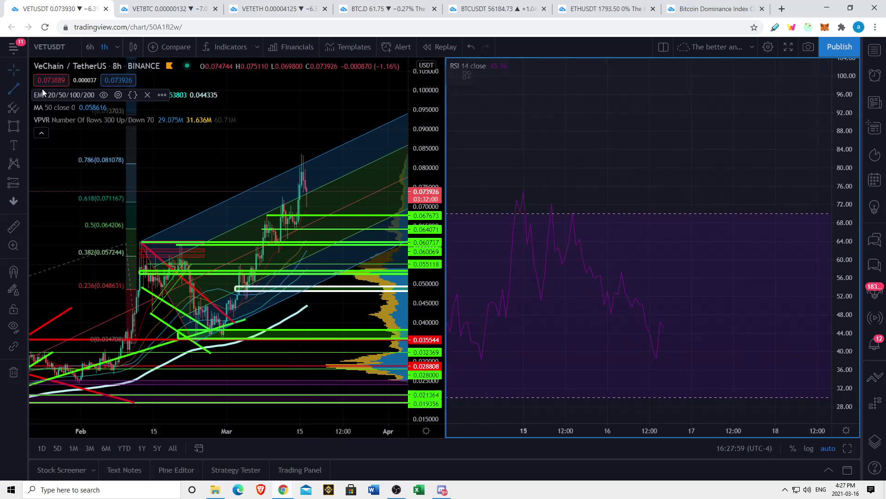
click(513, 181)
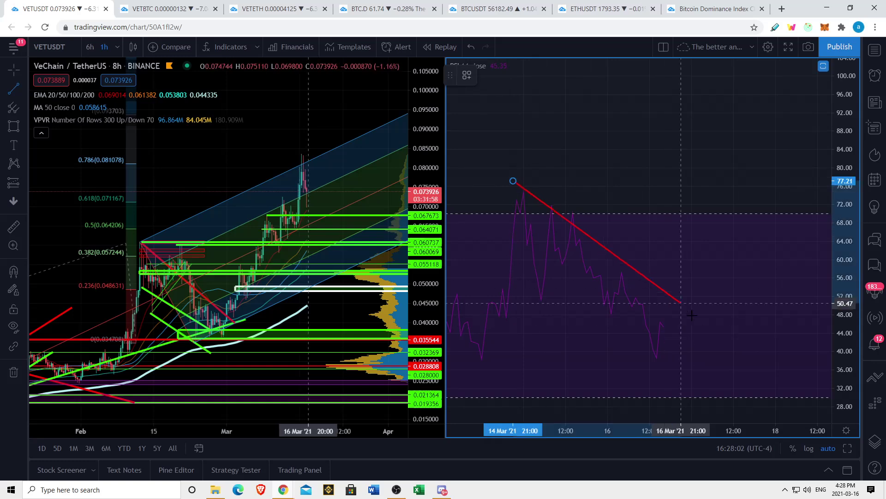
click(779, 349)
scroll(633, 133, down, 3)
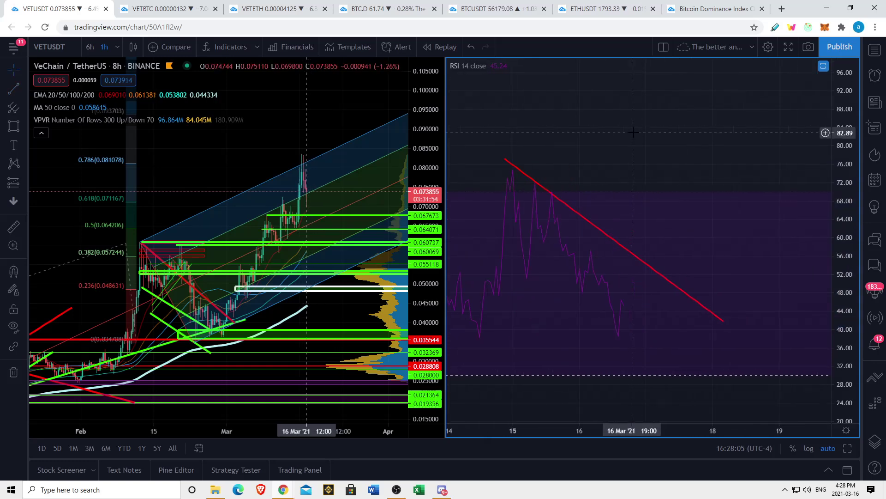
Step: Draw a second, steeper trend line from the lower RSI peak to near 32
click(27, 90)
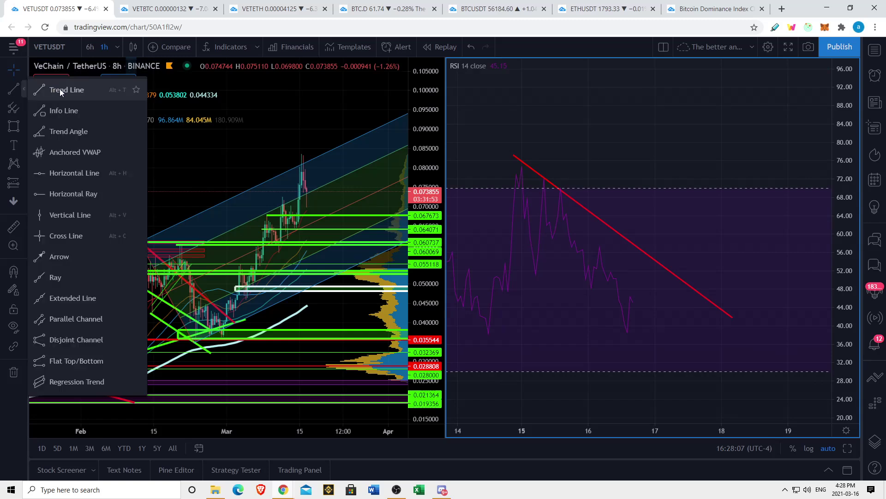
click(59, 88)
click(561, 185)
click(687, 358)
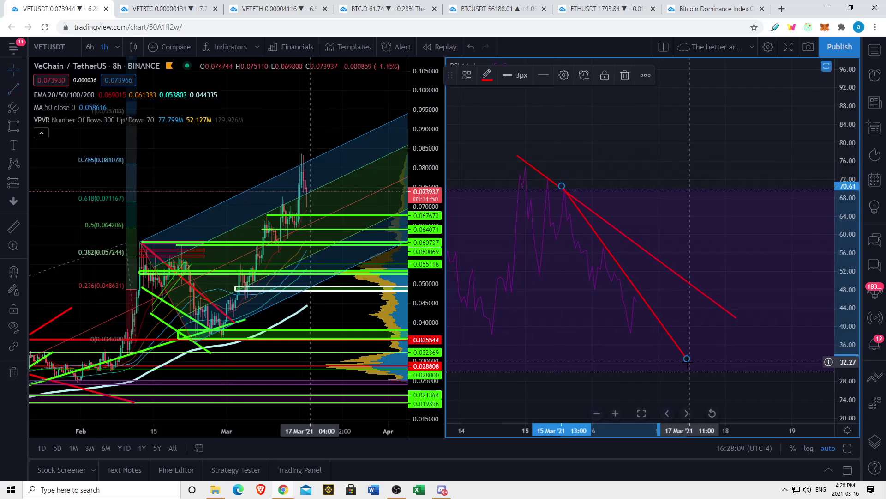
drag(687, 358, 688, 367)
click(693, 241)
Step: Select each red RSI trend line and delete both
drag(637, 145, 650, 114)
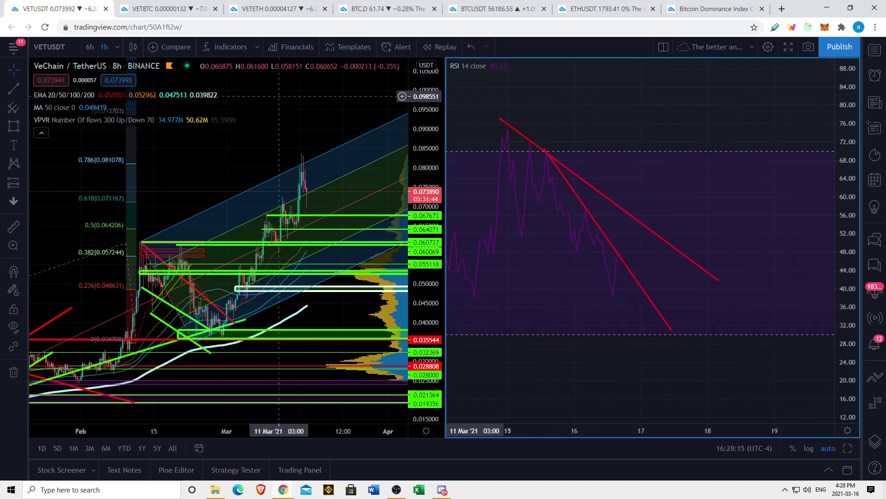
drag(249, 98, 249, 91)
scroll(221, 210, up, 2)
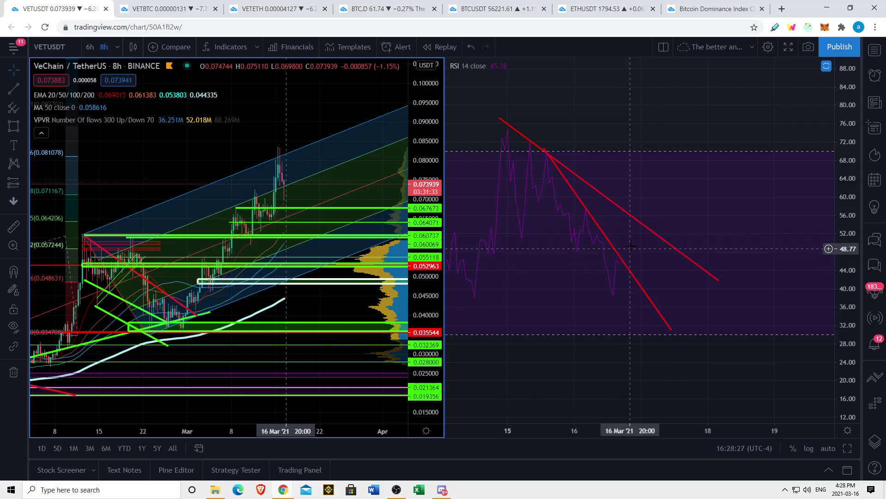
click(643, 229)
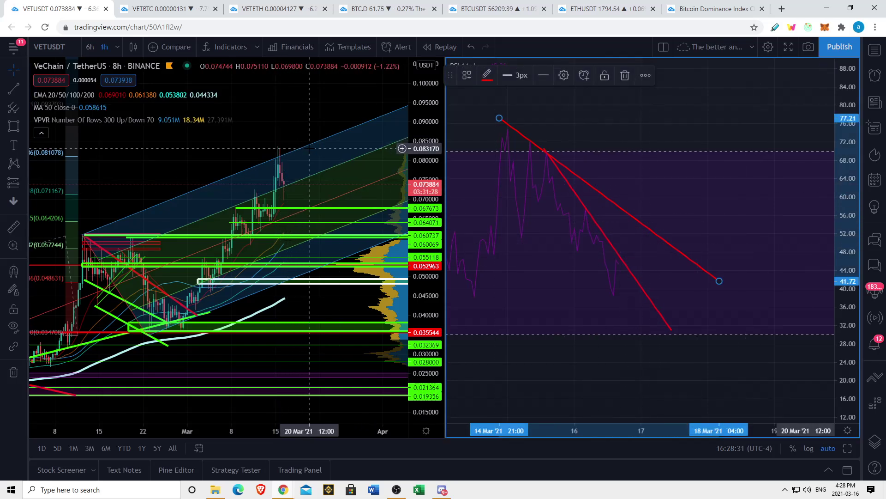
click(402, 141)
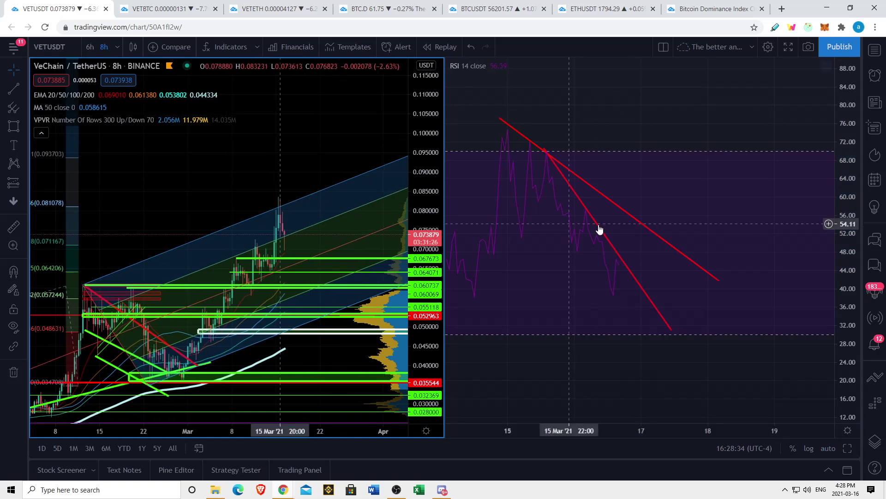
click(620, 261)
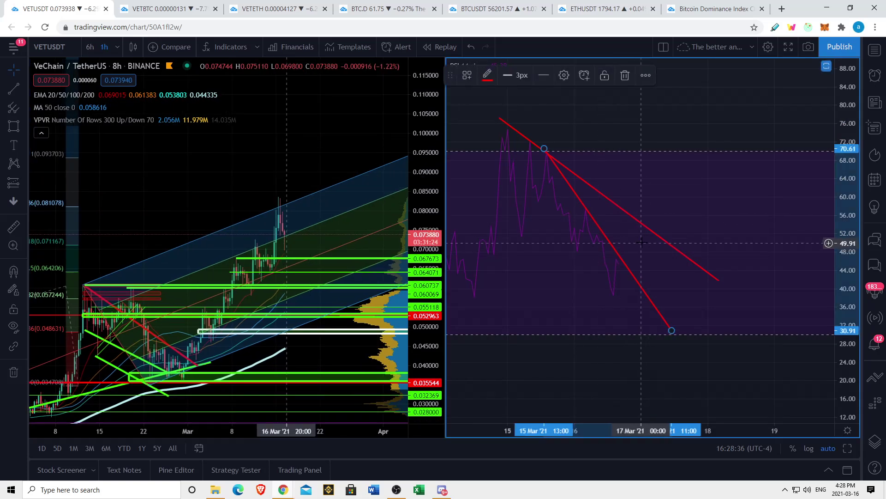
click(655, 236)
click(619, 259)
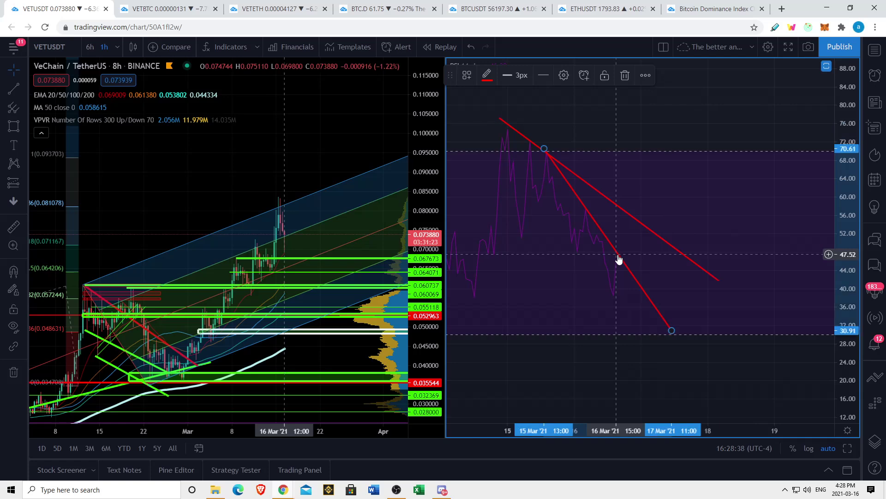
key(Delete)
click(645, 227)
key(Delete)
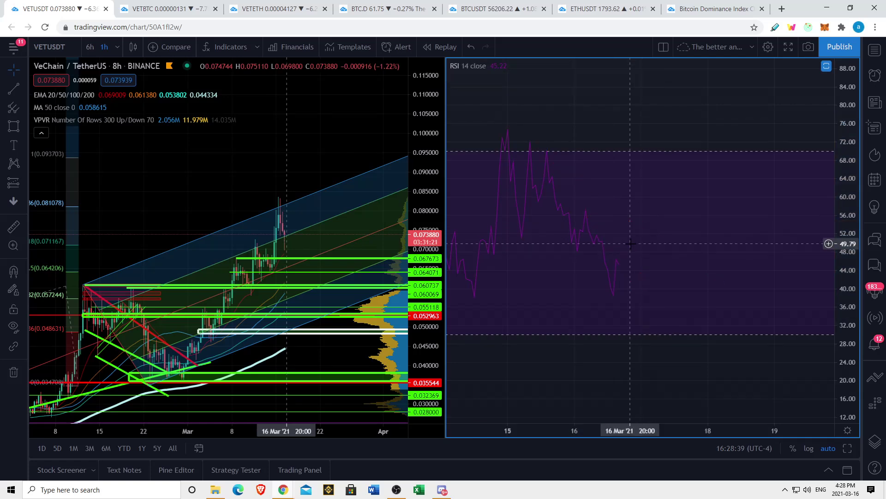
Step: Restore the RSI pane and switch to the single-chart layout with the 8h VeChain chart
click(826, 66)
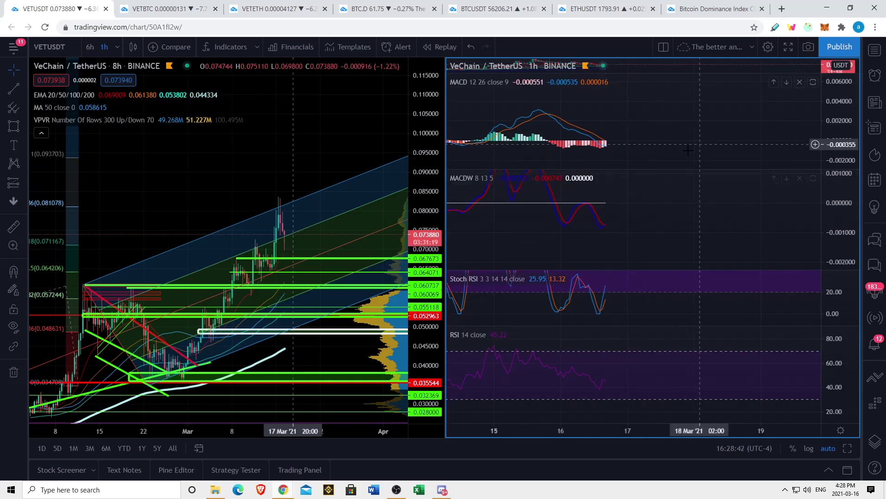
click(253, 140)
drag(254, 140, 243, 115)
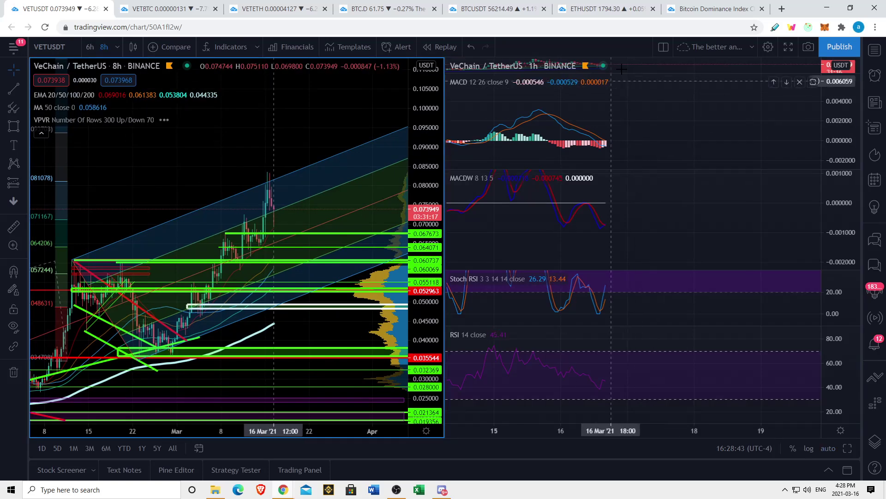
click(663, 47)
click(679, 72)
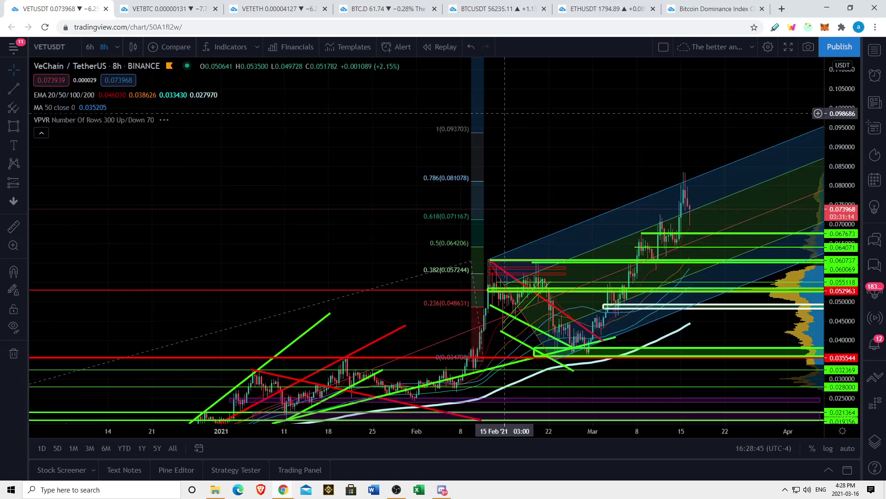
Step: Pan and zoom across earlier and recent candles, checking the Fibonacci channel
drag(641, 142, 461, 140)
scroll(777, 274, up, 2)
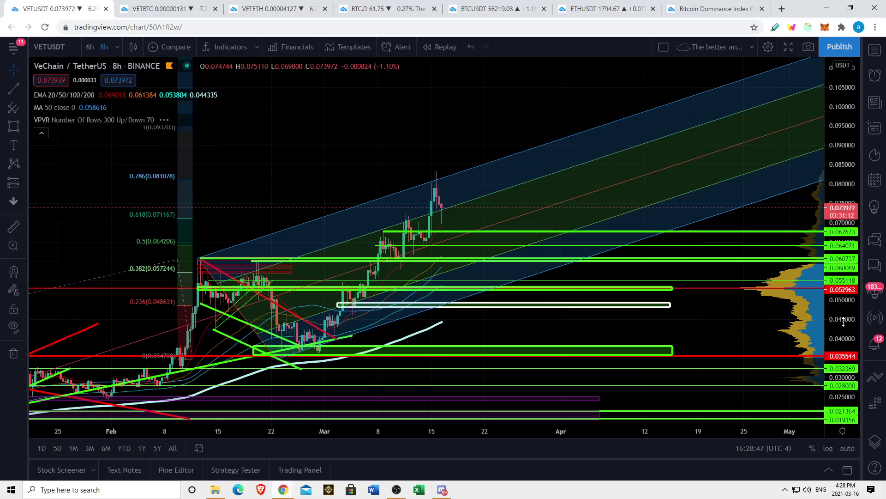
scroll(691, 254, up, 3)
drag(535, 253, 703, 253)
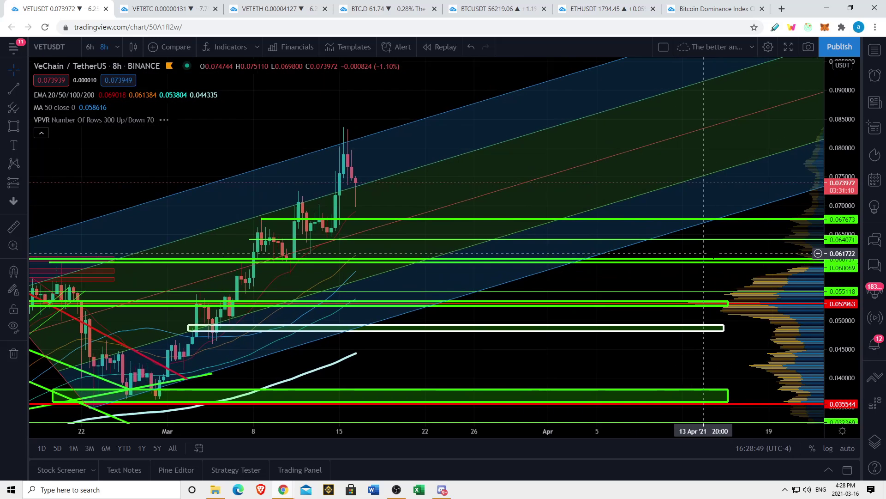
scroll(402, 194, down, 3)
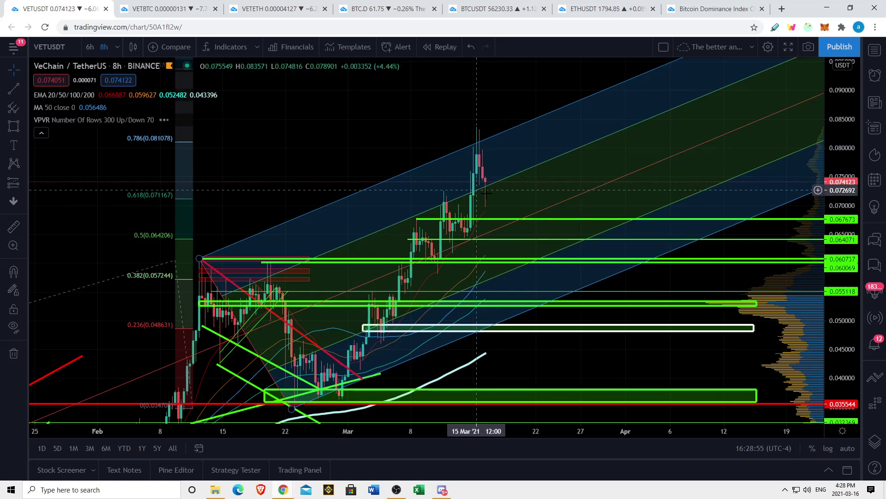
drag(367, 114, 360, 105)
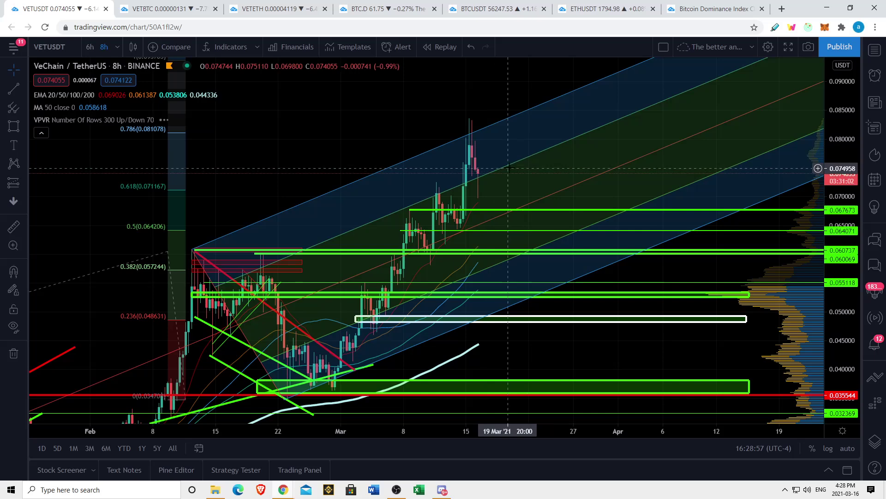
click(554, 197)
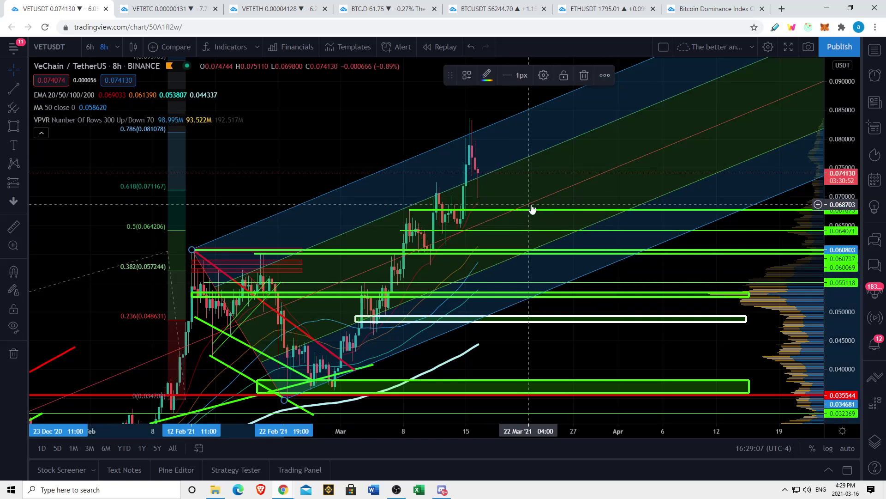
drag(609, 277, 700, 263)
Step: Rescale the price axis and reframe the chart to show a wider price range
drag(836, 291, 739, 143)
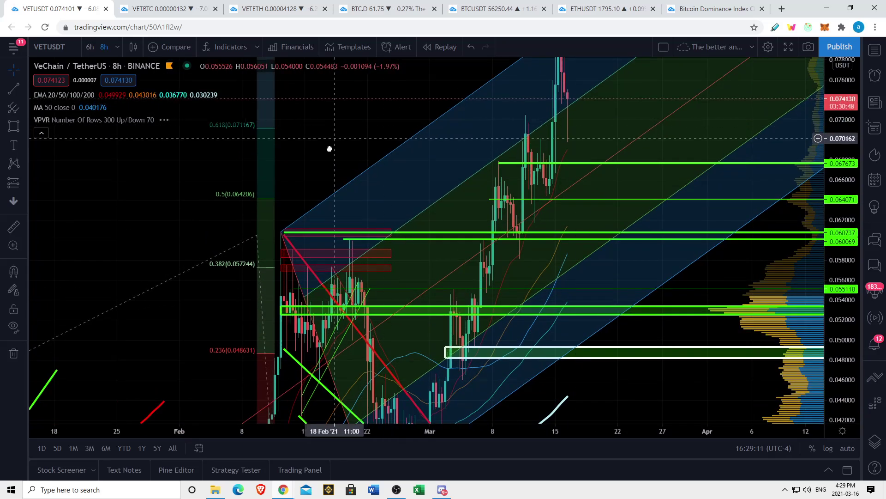
drag(332, 141, 285, 175)
scroll(426, 206, up, 3)
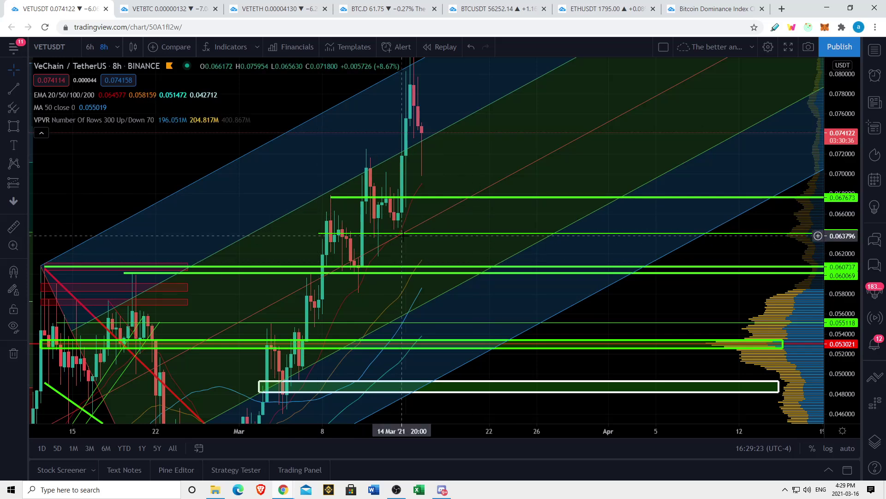
scroll(410, 236, down, 3)
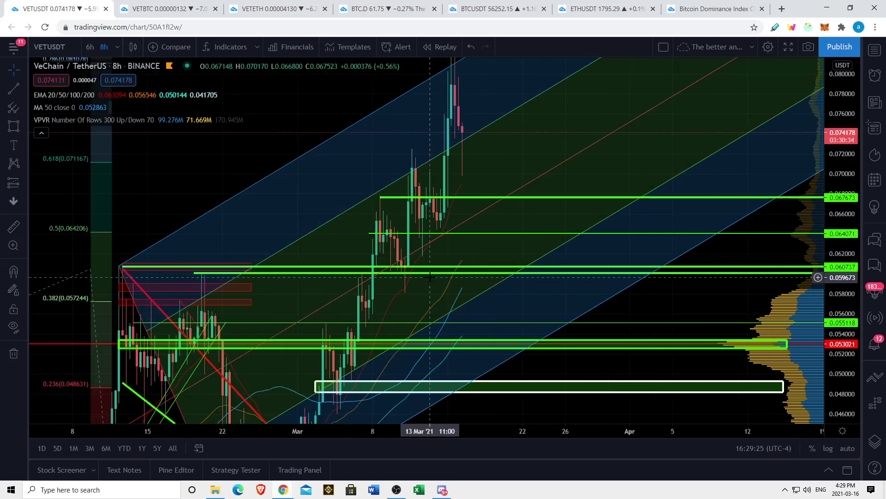
drag(849, 226, 849, 259)
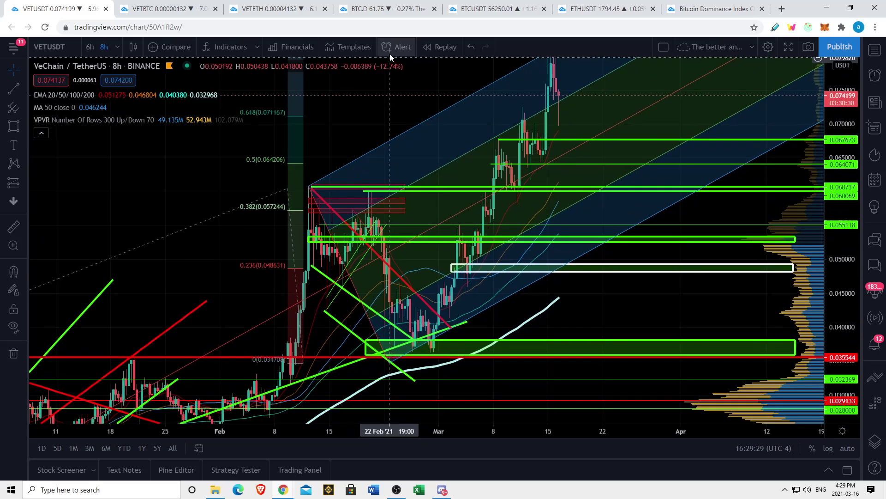
Step: Switch the VeChain/TetherUS chart to 6-hour candles
click(80, 48)
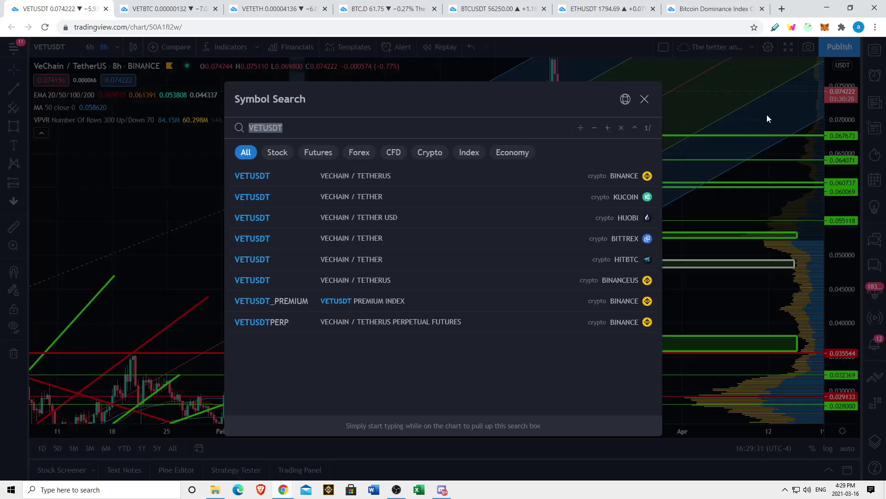
click(644, 100)
click(93, 48)
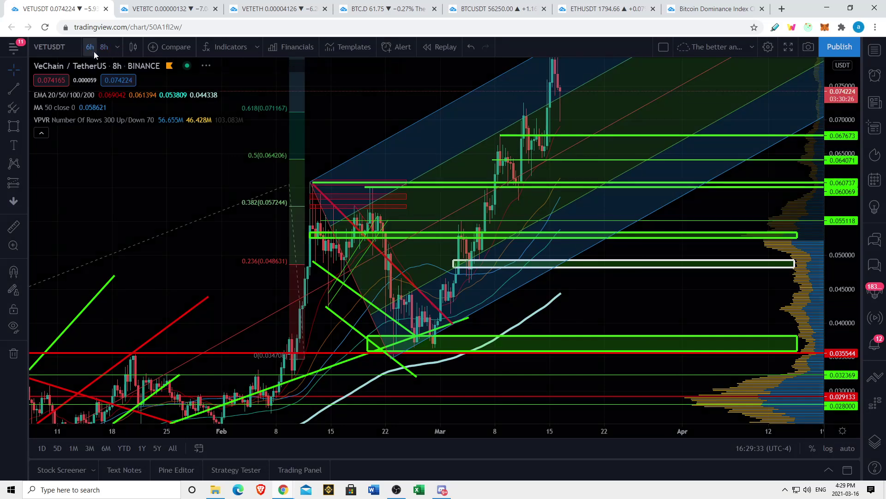
Step: Rescale the price axis and pan the VETUSDT 6h chart to show the higher March prices
scroll(641, 287, down, 3)
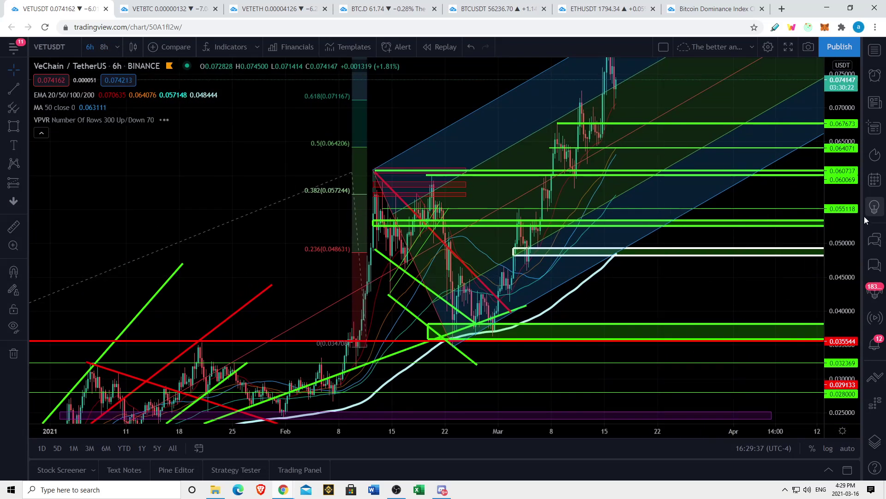
drag(841, 204, 842, 277)
drag(640, 261, 683, 242)
scroll(682, 244, down, 2)
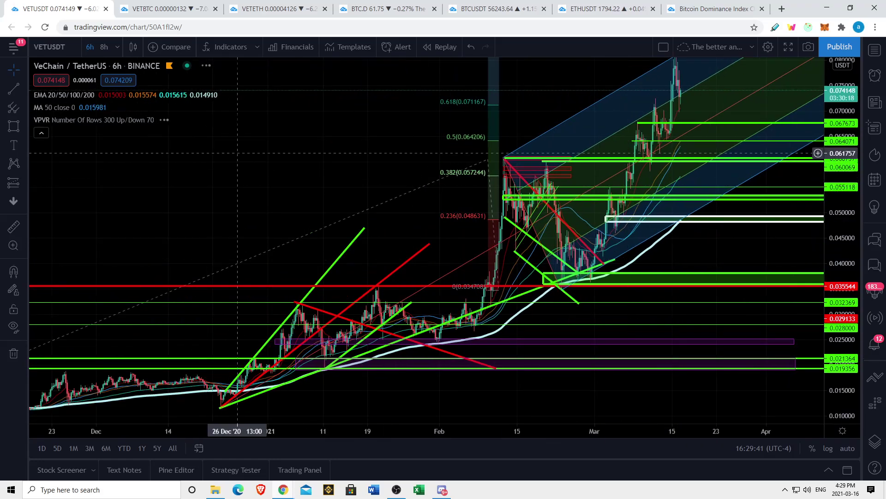
drag(843, 325, 617, 230)
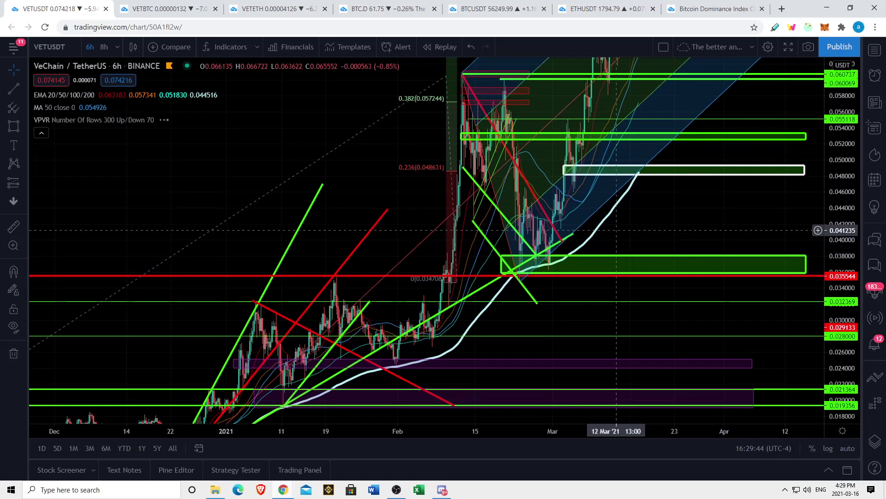
drag(670, 226, 743, 144)
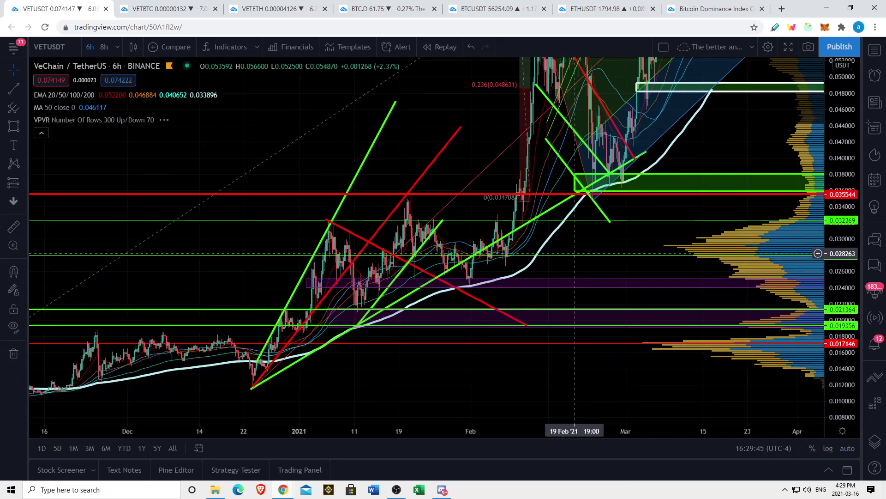
drag(584, 238, 650, 210)
drag(844, 323, 607, 251)
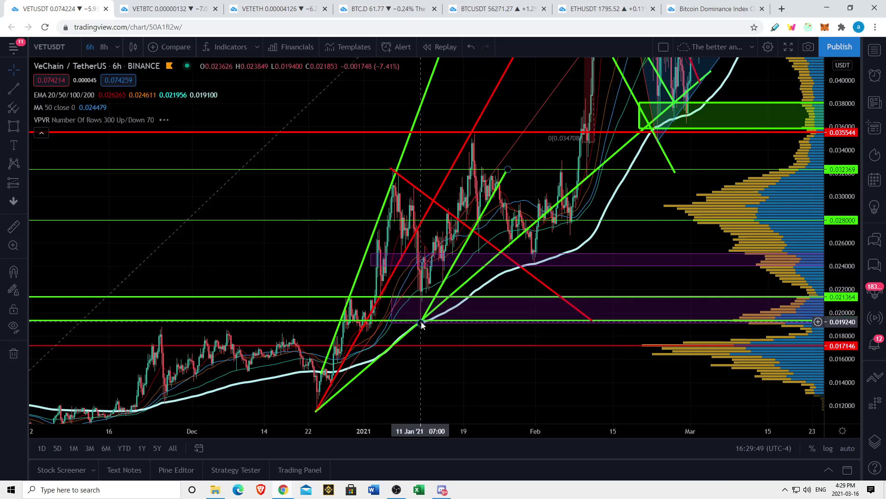
drag(638, 211, 450, 259)
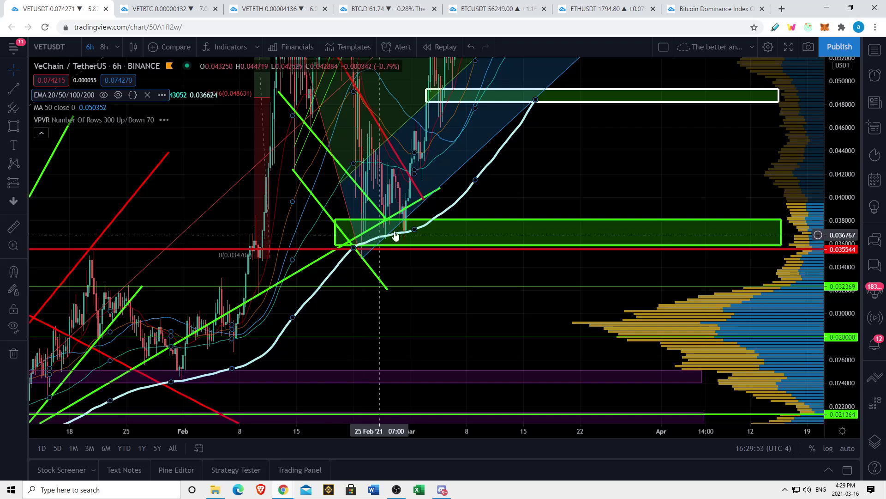
drag(543, 185, 554, 291)
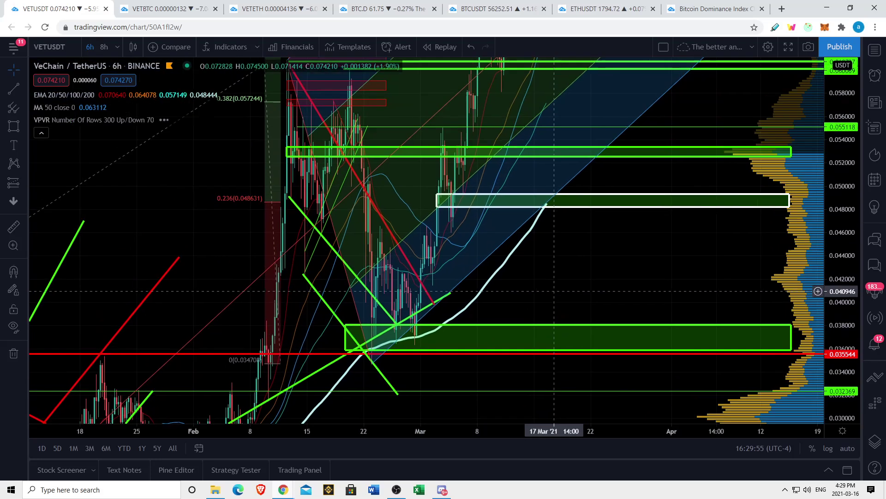
drag(832, 185, 832, 321)
drag(541, 256, 617, 190)
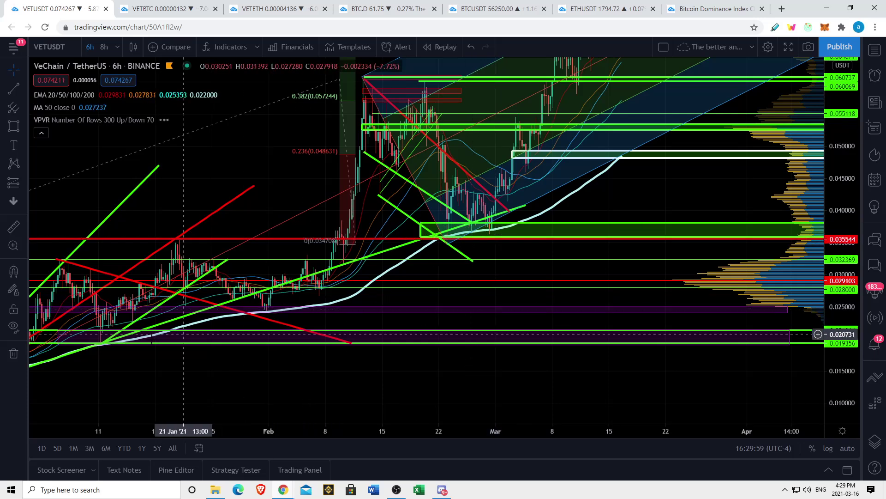
Step: Pan back from December–January to the March candles and zoom in to centre the rally
drag(183, 388, 243, 403)
drag(241, 345, 337, 358)
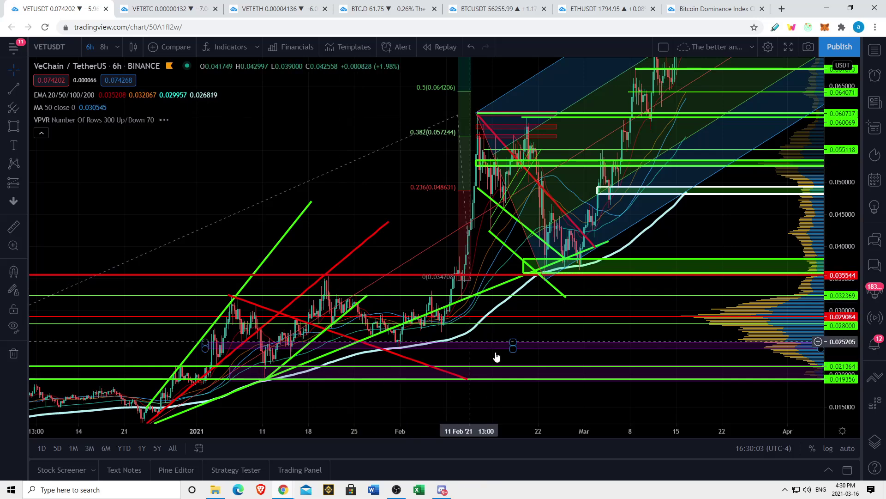
drag(690, 222, 561, 259)
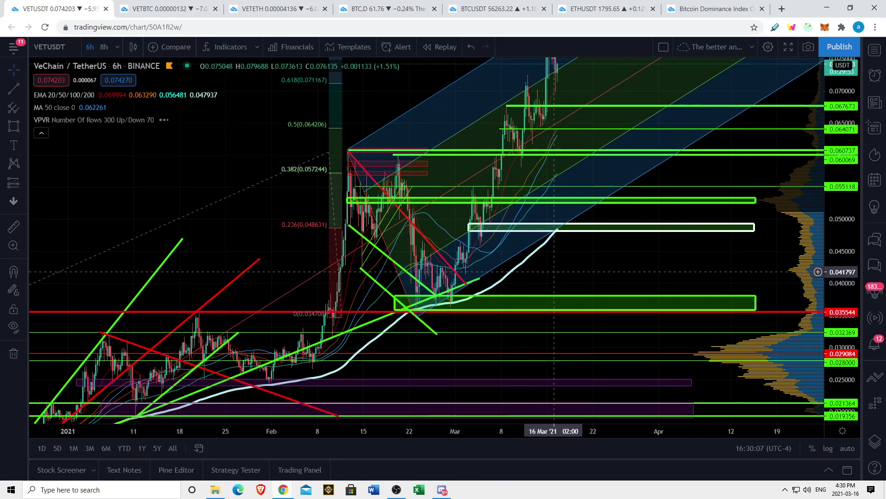
drag(582, 256, 554, 286)
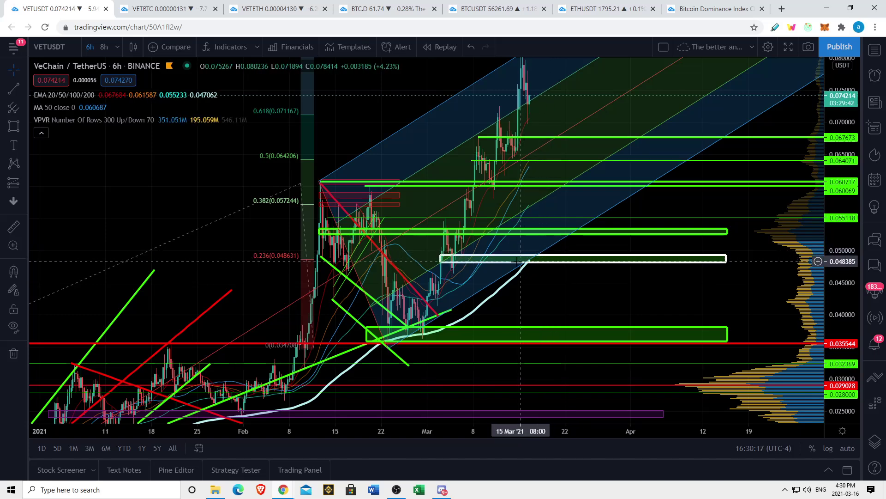
scroll(599, 240, up, 3)
drag(462, 264, 551, 287)
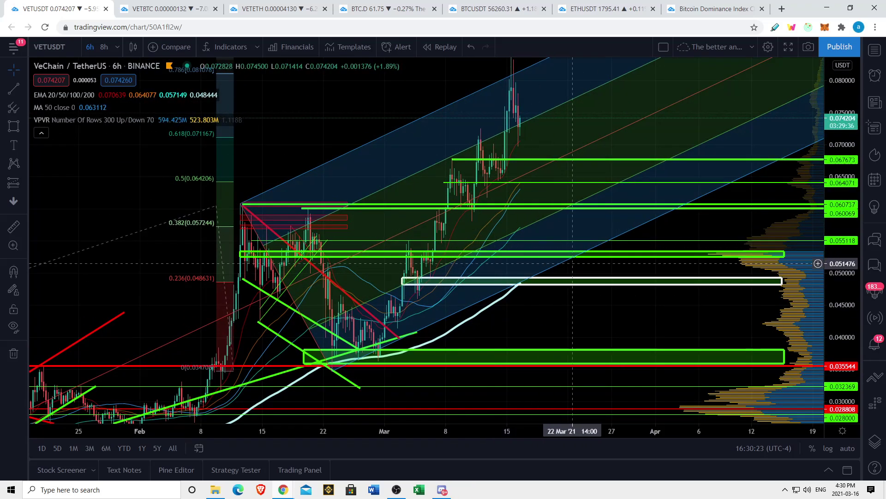
drag(579, 328, 602, 354)
drag(418, 106, 418, 279)
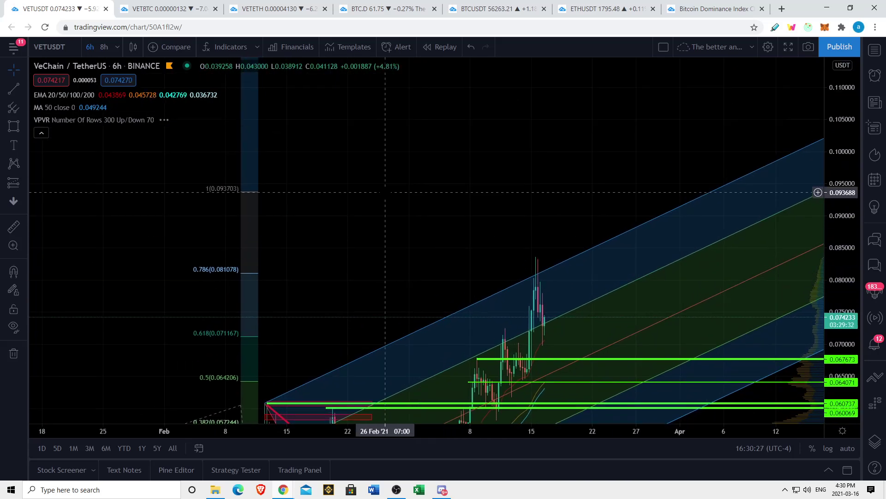
drag(389, 191, 425, 320)
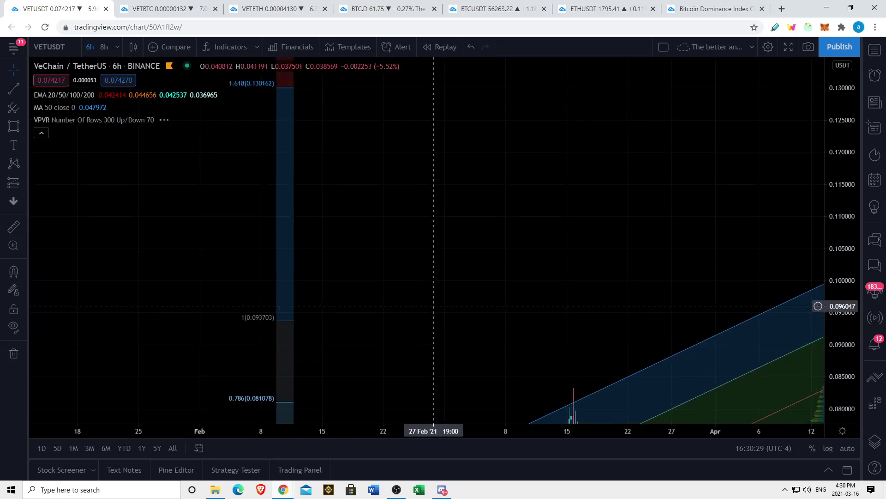
drag(839, 131, 838, 224)
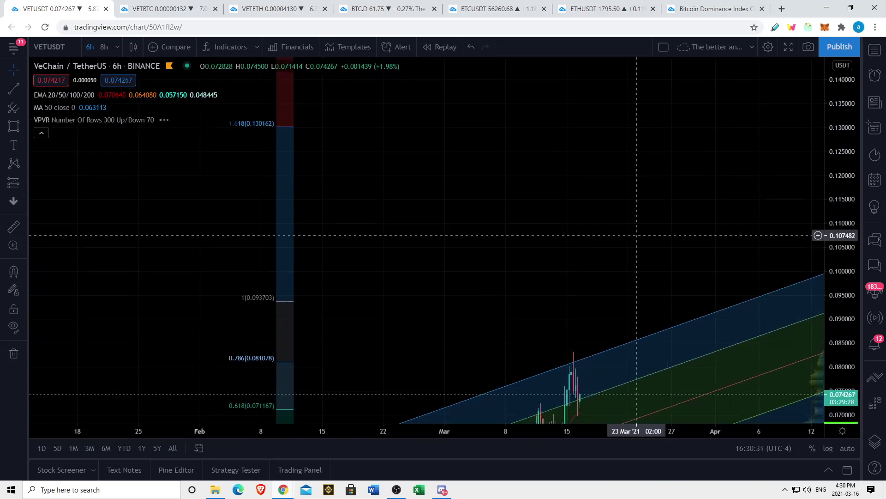
drag(638, 294, 467, 141)
drag(398, 149, 432, 218)
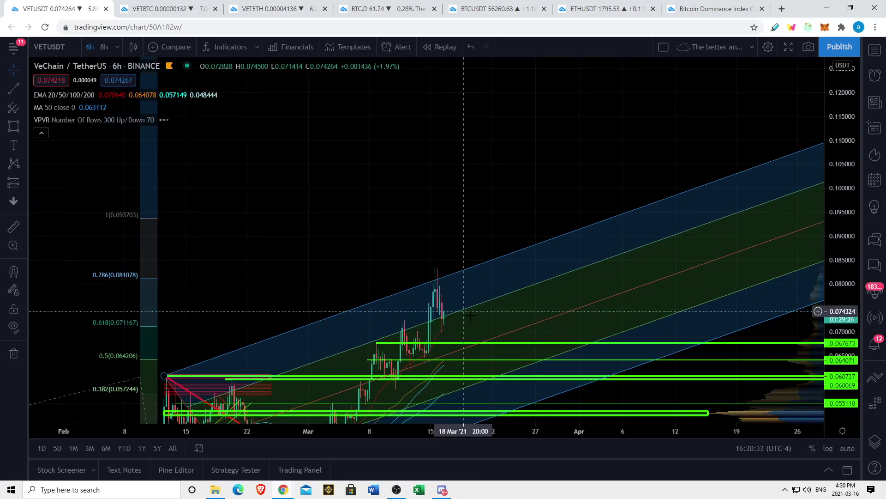
drag(376, 193, 401, 75)
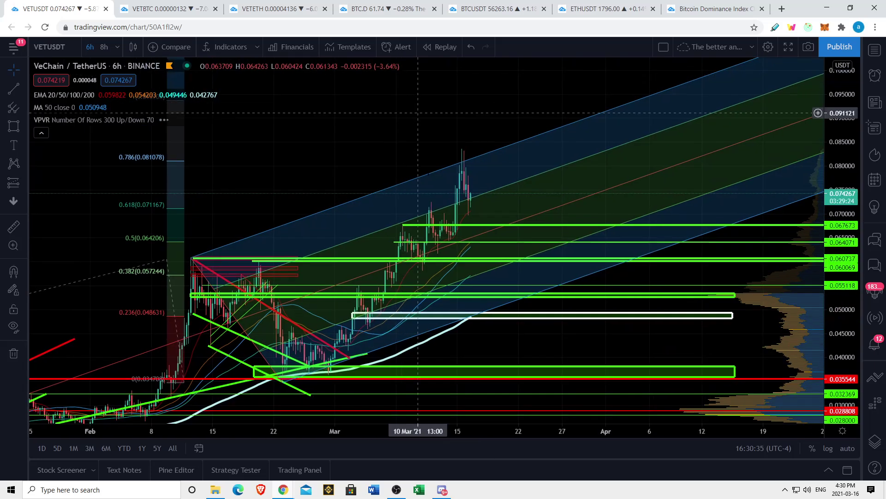
scroll(438, 195, down, 4)
scroll(512, 153, up, 3)
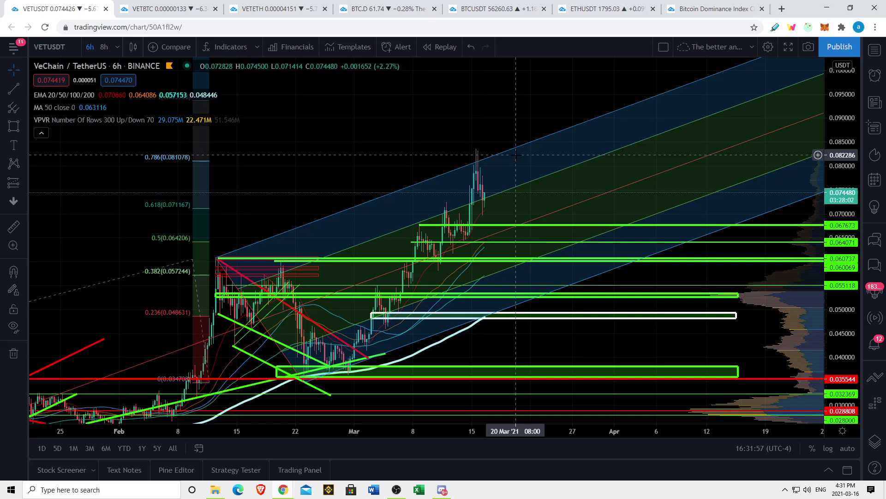
Step: Switch to the VETBTC daily chart, glance at VETETH, then return to VETBTC
click(157, 8)
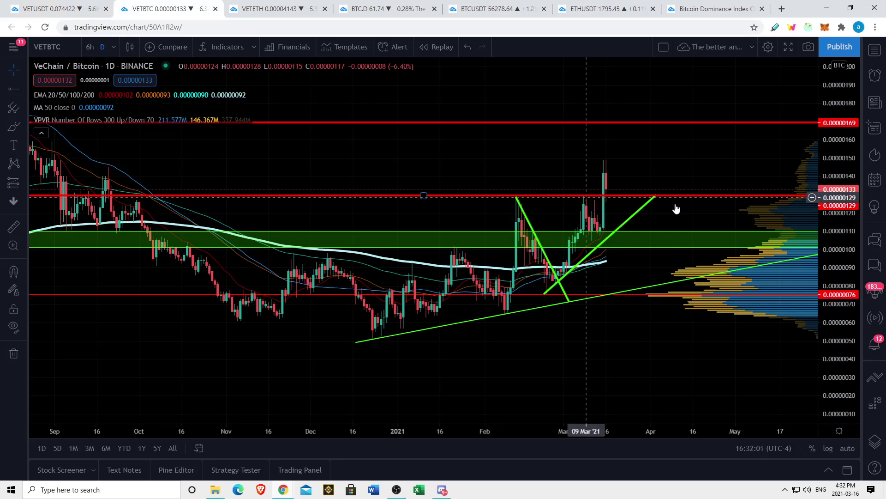
scroll(517, 139, down, 3)
scroll(541, 166, up, 3)
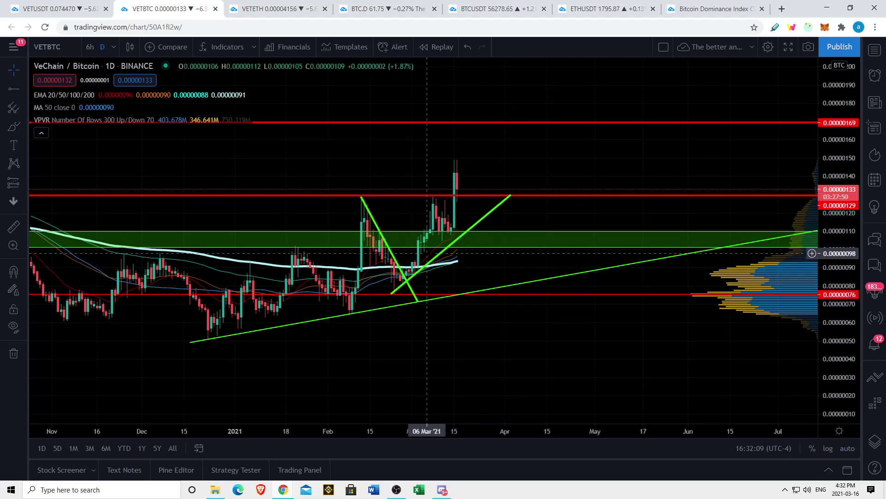
click(285, 9)
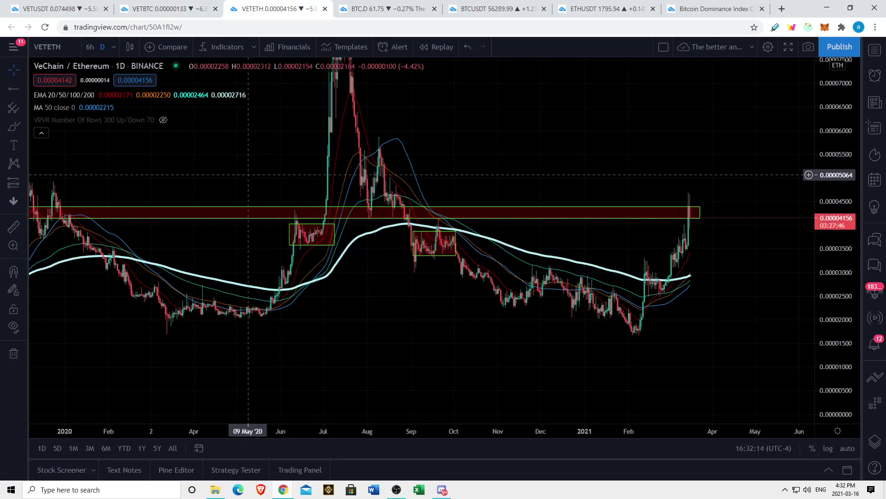
click(171, 11)
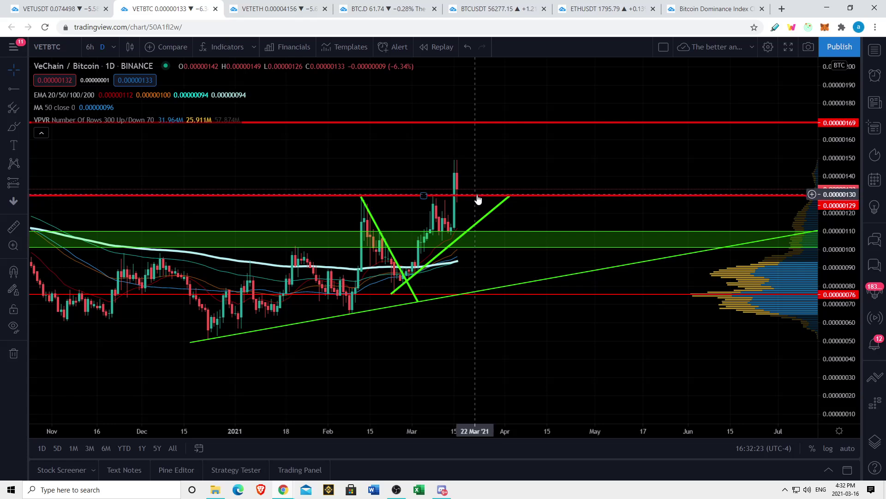
Step: Zoom out and pan the VETBTC chart to show earlier 2020 history, then zoom back in
scroll(478, 199, down, 5)
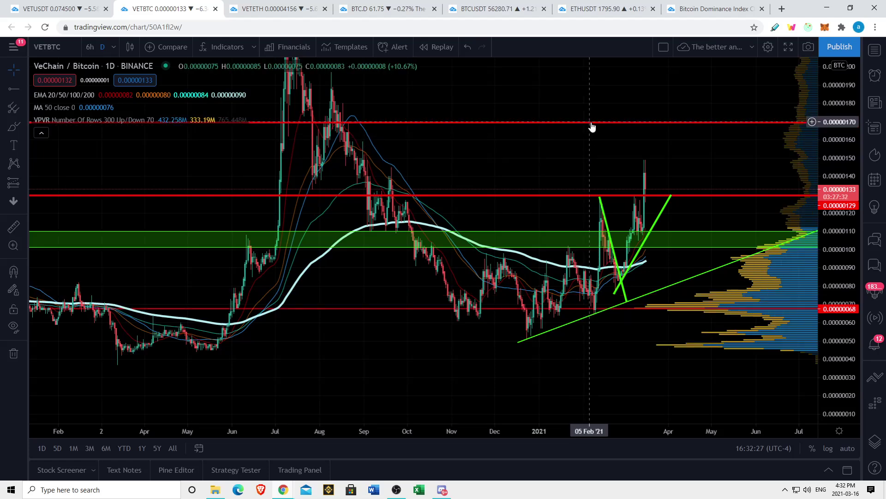
drag(602, 101, 557, 127)
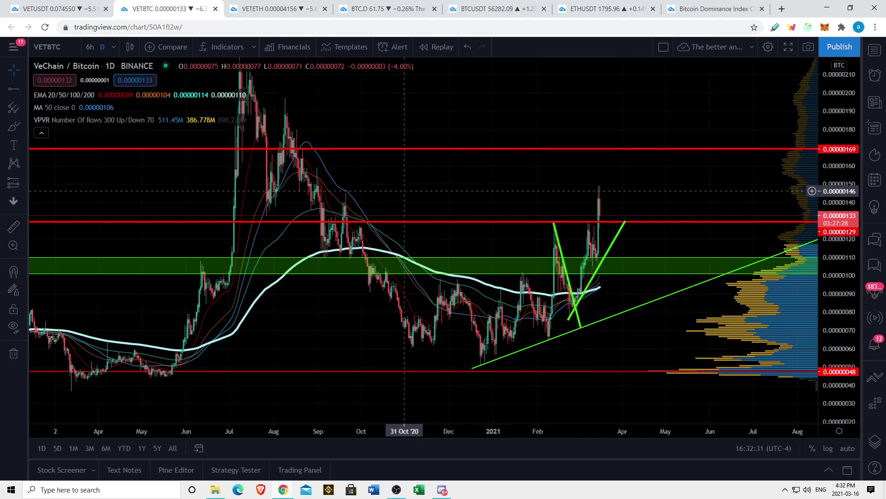
mouse_move(54, 107)
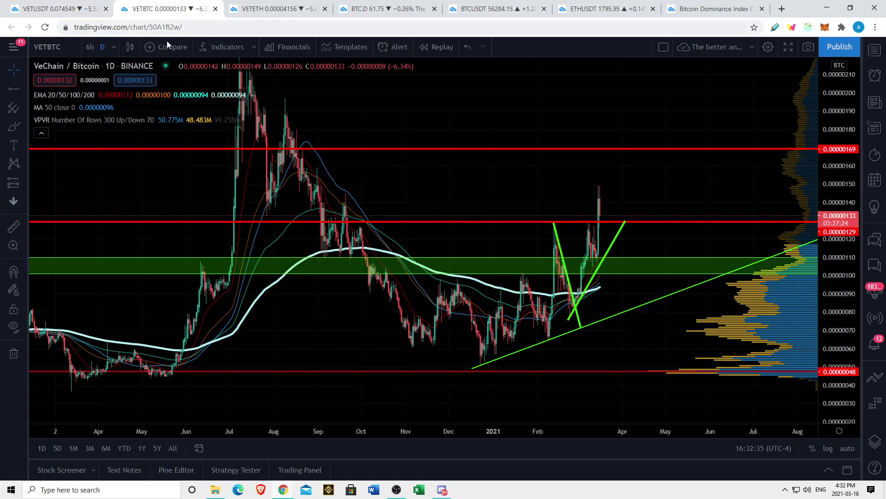
scroll(596, 277, up, 2)
scroll(596, 277, up, 2)
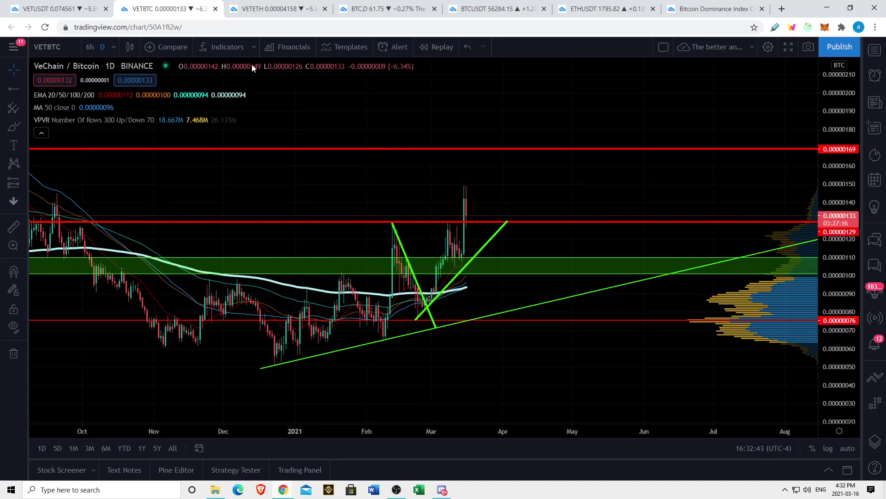
Step: Zoom out the VETETH chart to show more history, then place the BTC.D chart ahead of VETETH
click(242, 10)
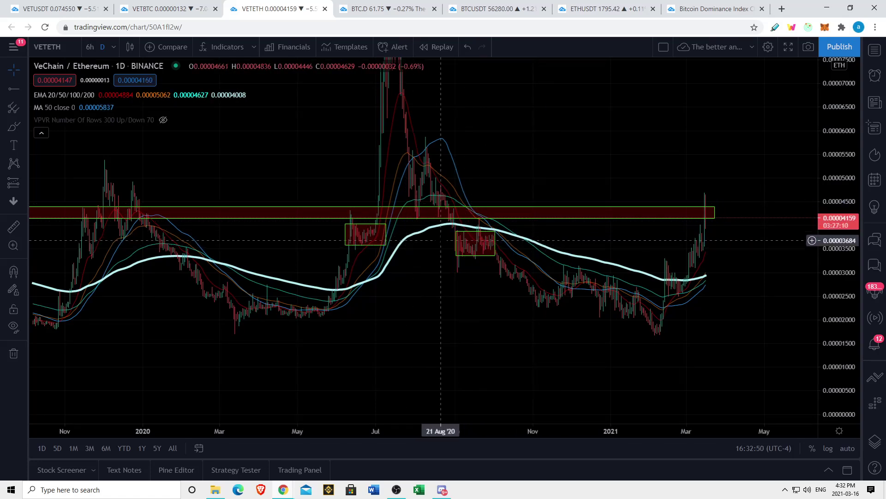
scroll(447, 245, down, 3)
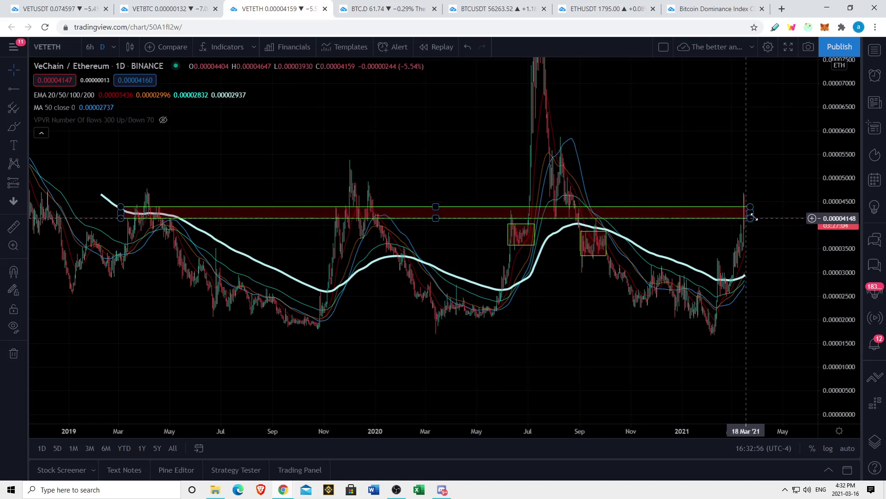
drag(710, 162, 621, 175)
drag(411, 5, 301, 2)
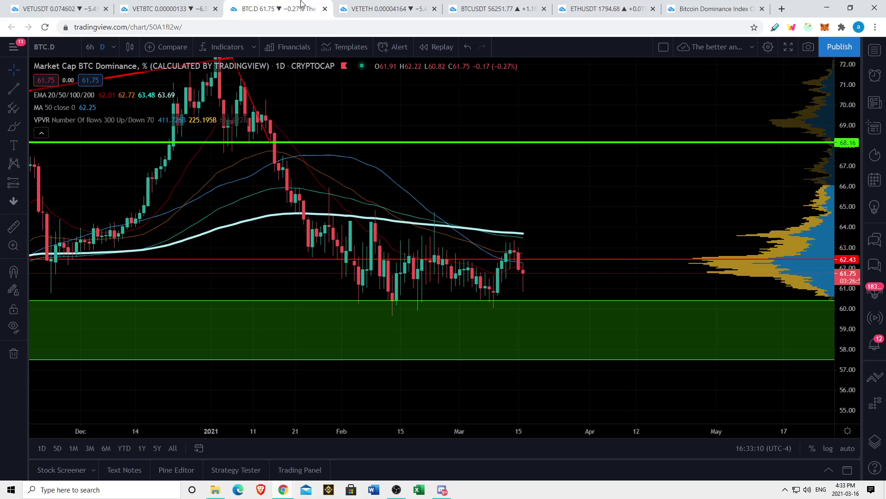
drag(537, 186, 710, 233)
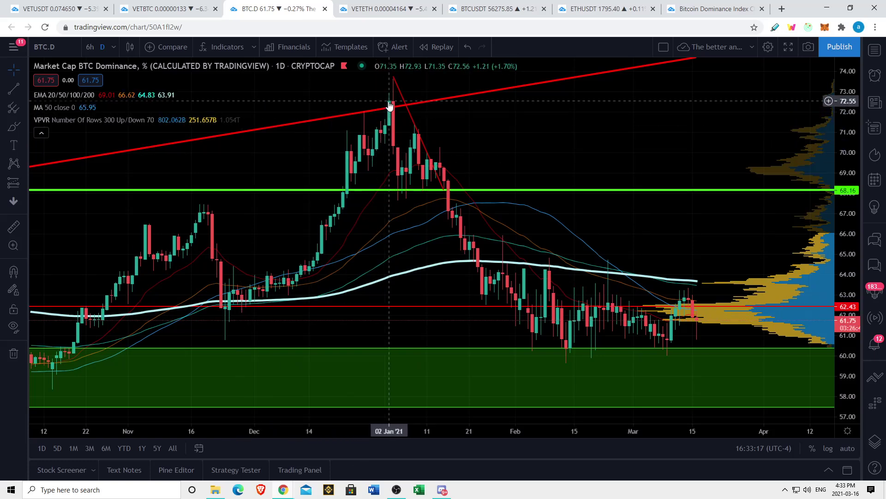
drag(704, 326, 575, 327)
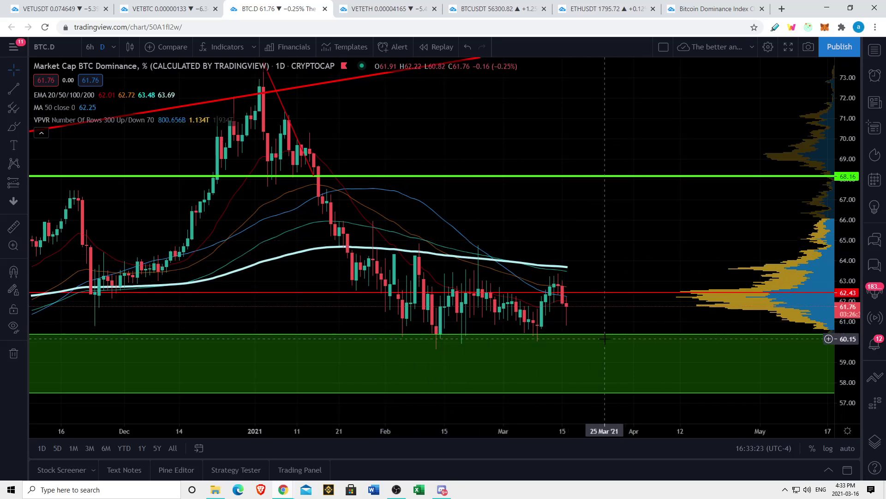
drag(598, 317, 573, 294)
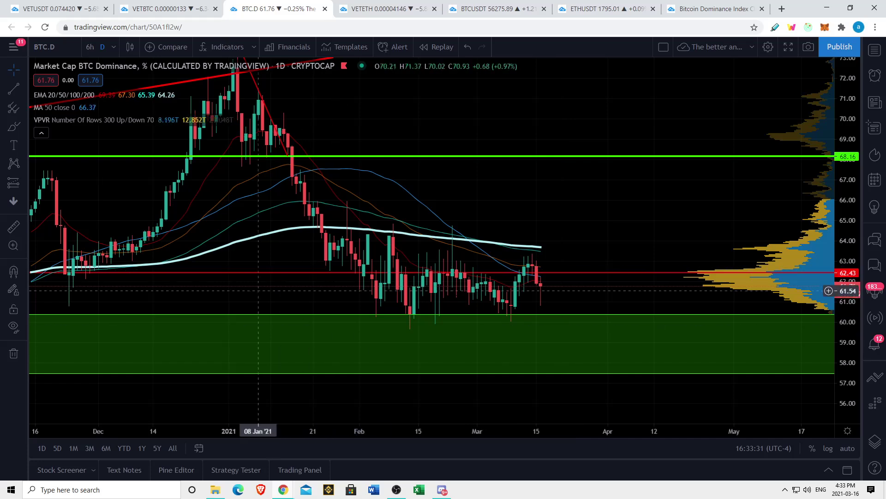
drag(261, 292, 668, 270)
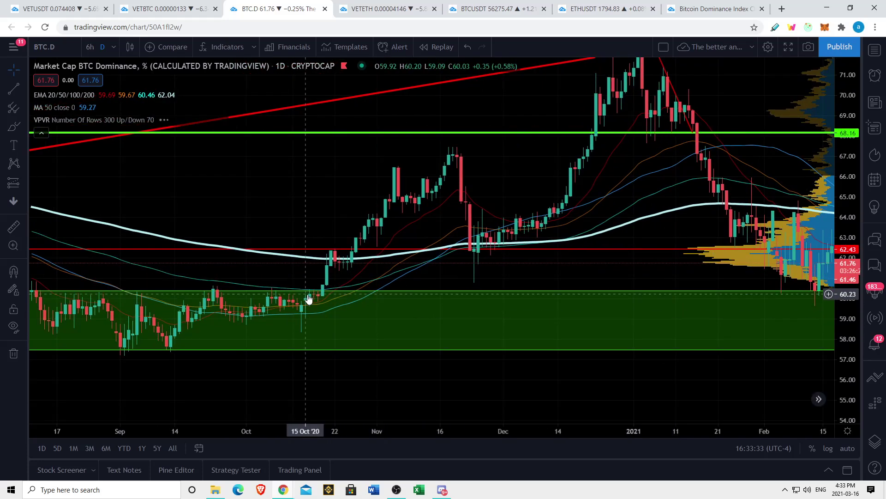
scroll(350, 277, down, 3)
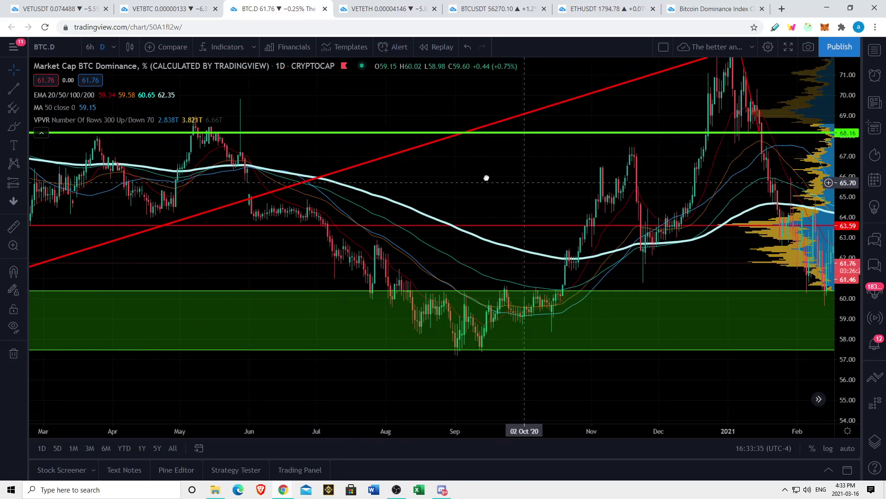
scroll(476, 207, right, 5)
scroll(593, 215, up, 2)
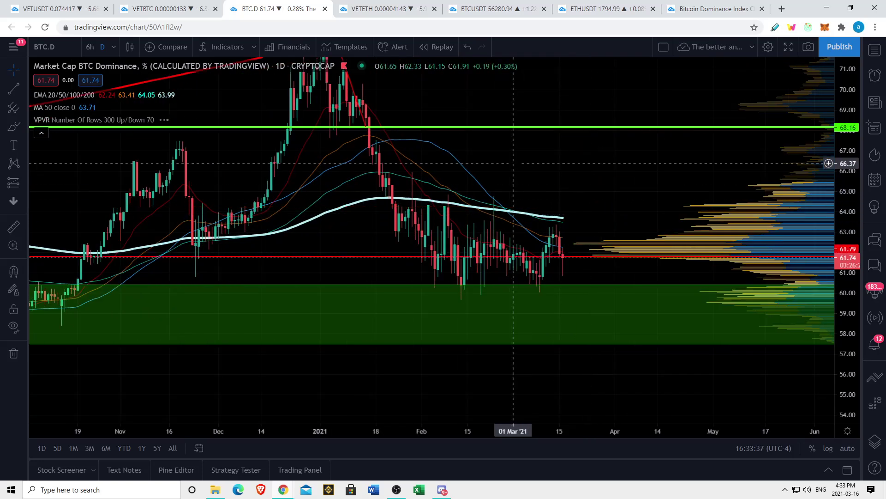
scroll(501, 159, up, 1)
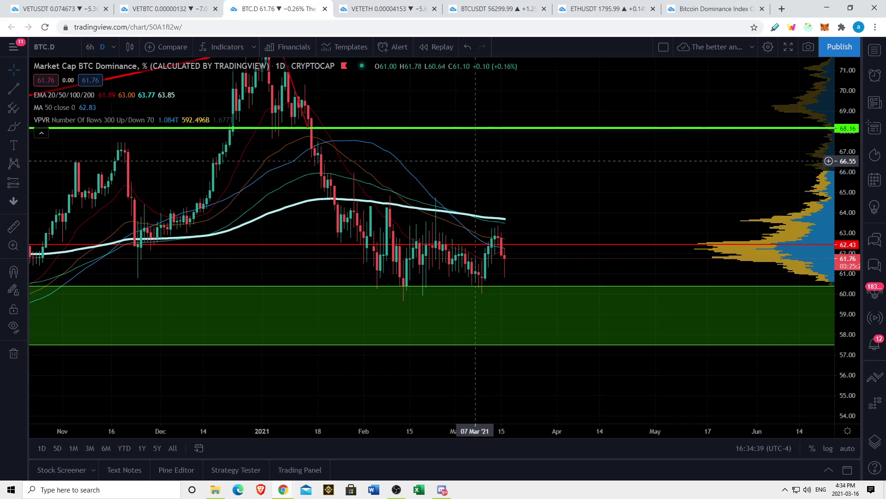
Step: Go back to the VETUSDT chart with its Fibonacci levels
click(55, 9)
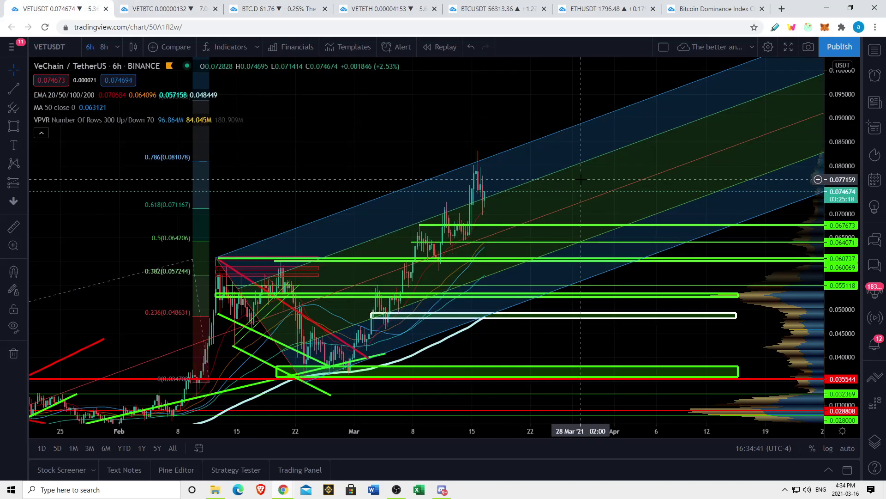